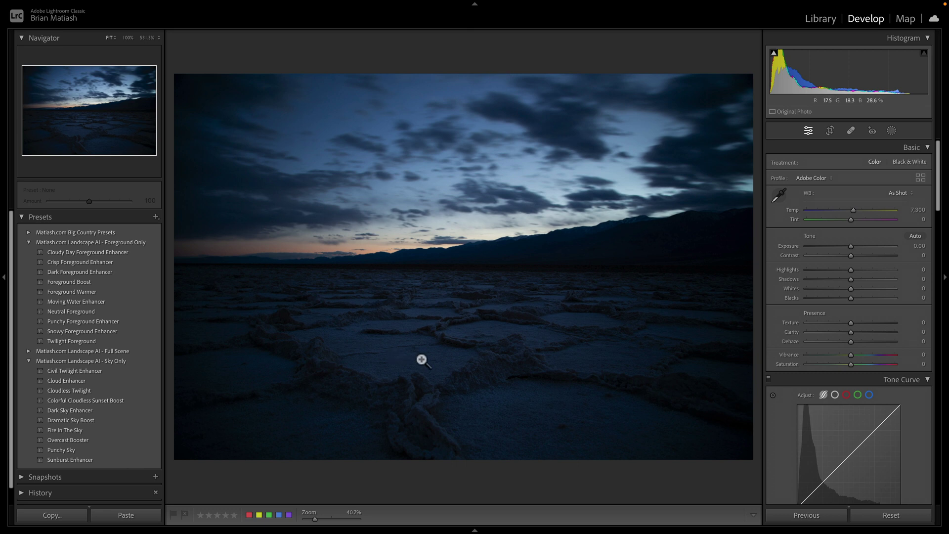
- Set a custom white balance from a neutral salt-flat spot, giving Temp 50,000 and Tint +6
key(w)
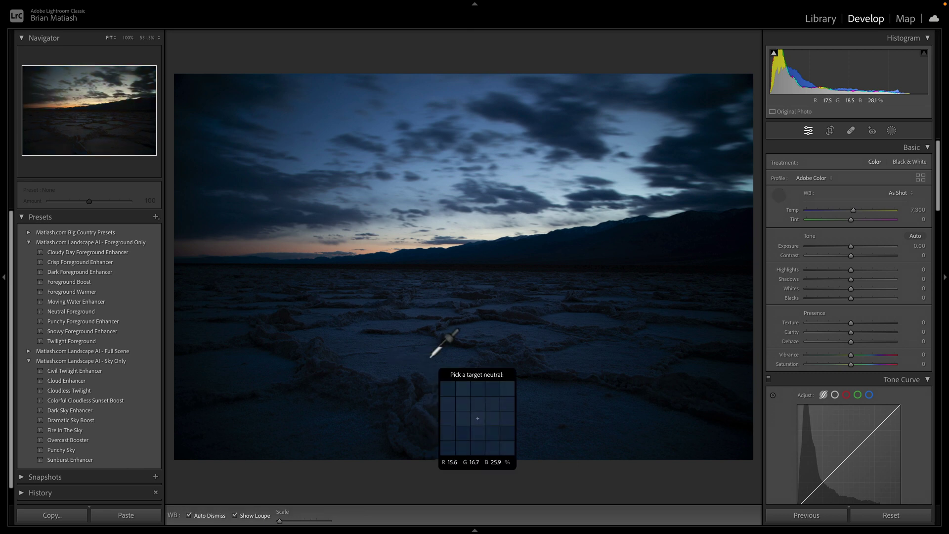
click(430, 356)
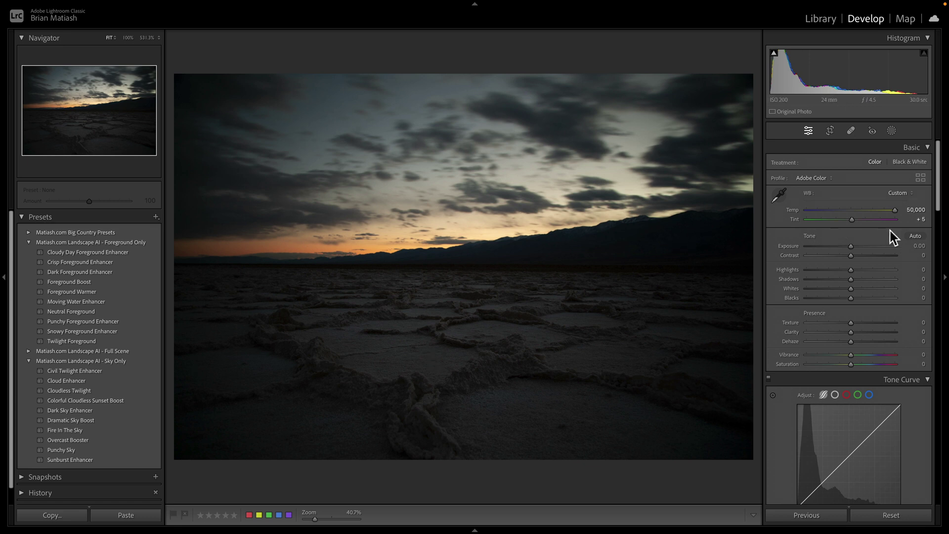
- Apply Auto tone: Exposure +0.94, Highlights −63, Shadows +58, Blacks −19, Vibrance +15
click(916, 238)
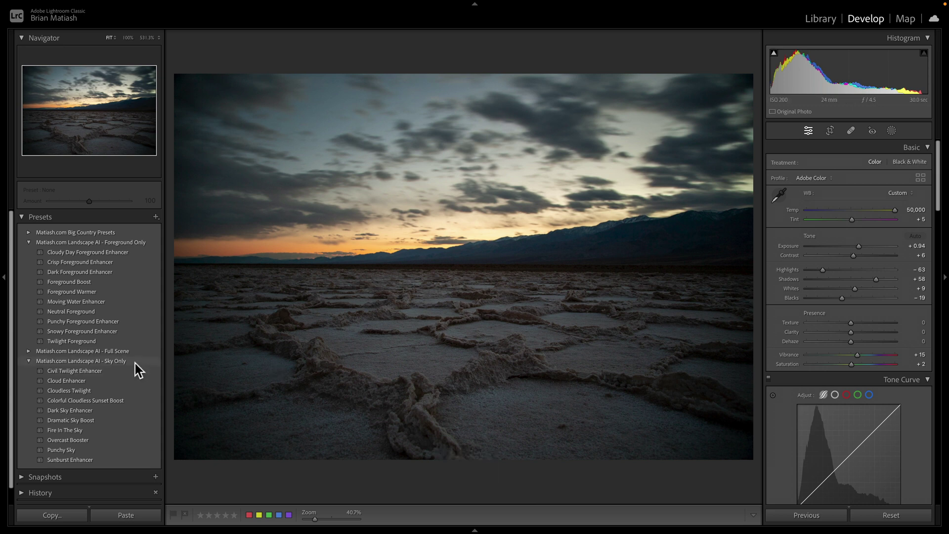
- Apply the Landscape AI - Sky Only preset Dramatic Sky Boost at Amount 100
click(147, 420)
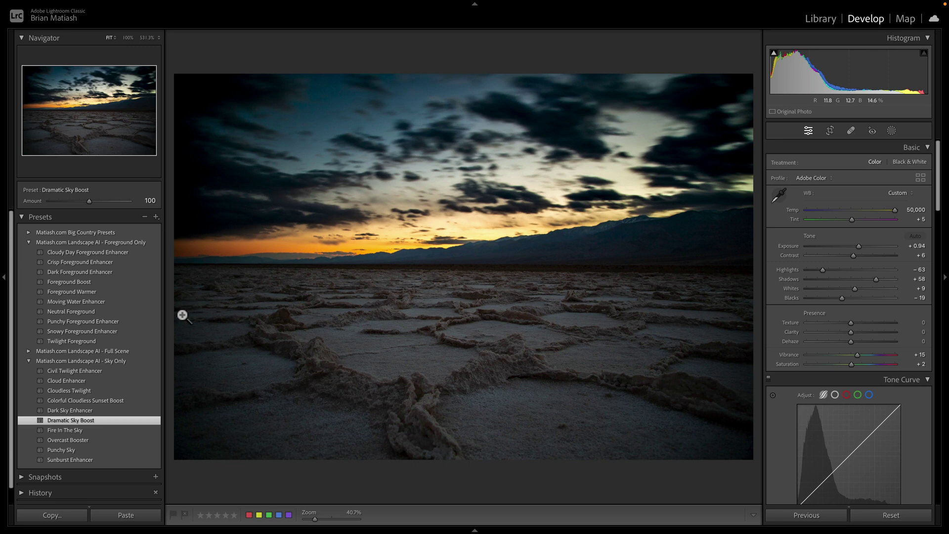
- Apply the Landscape AI - Foreground Only preset Moving Water Enhancer at Amount 100
click(152, 299)
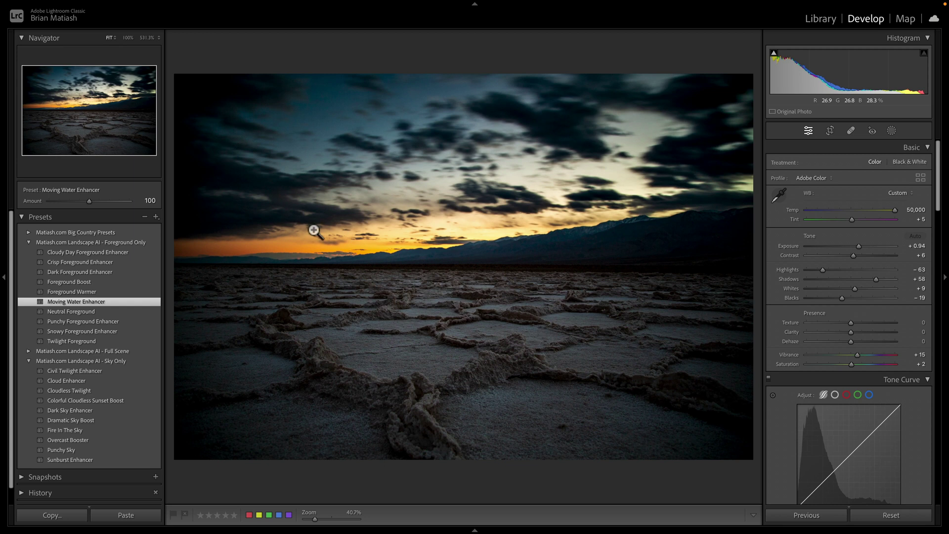
- Collapse the Landscape AI preset groups and reset all edits on the photo
click(28, 242)
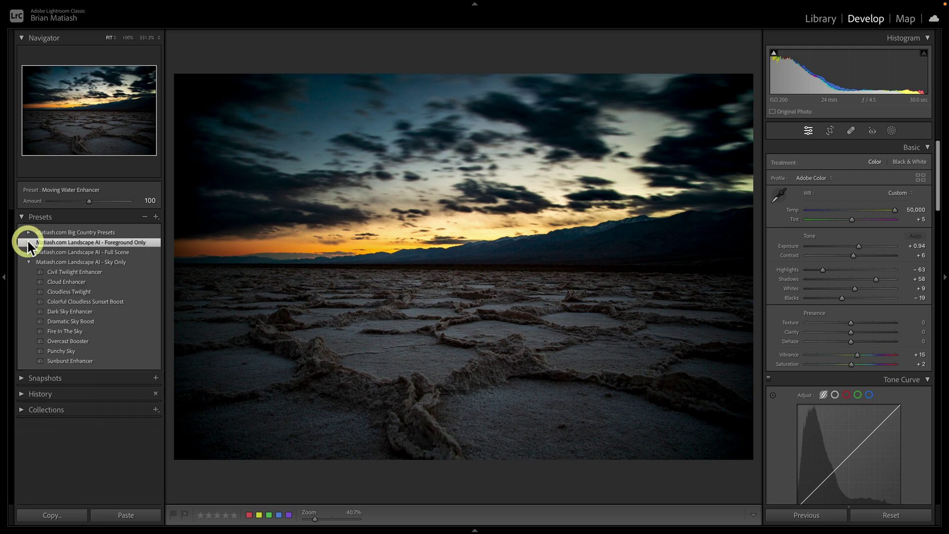
click(28, 262)
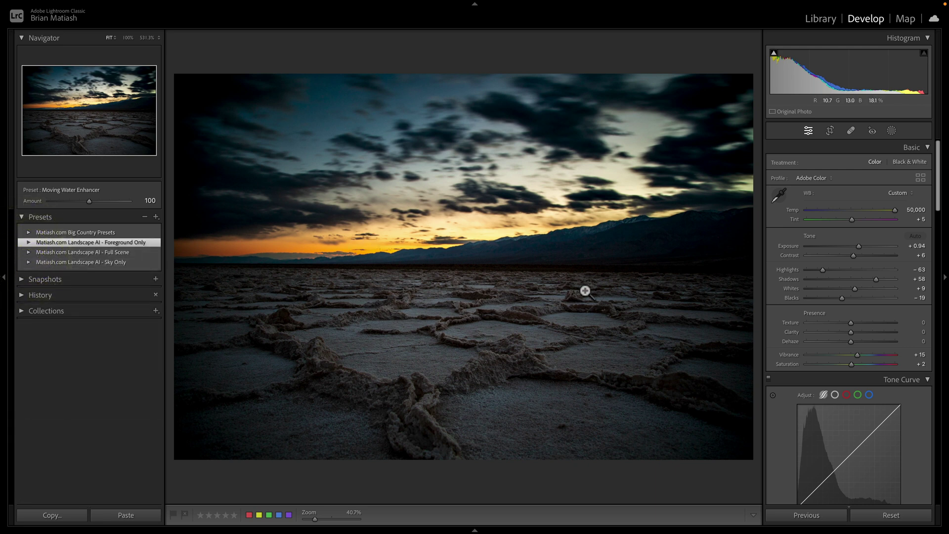
click(878, 516)
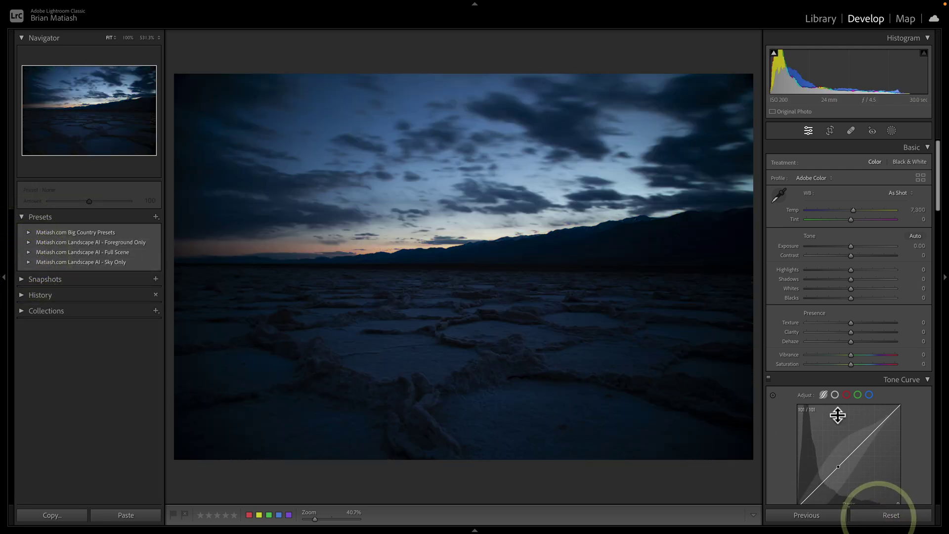
- Redo white balance from the salt flat and reapply Auto tone (Exposure +0.92, Shadows +56)
key(w)
click(435, 355)
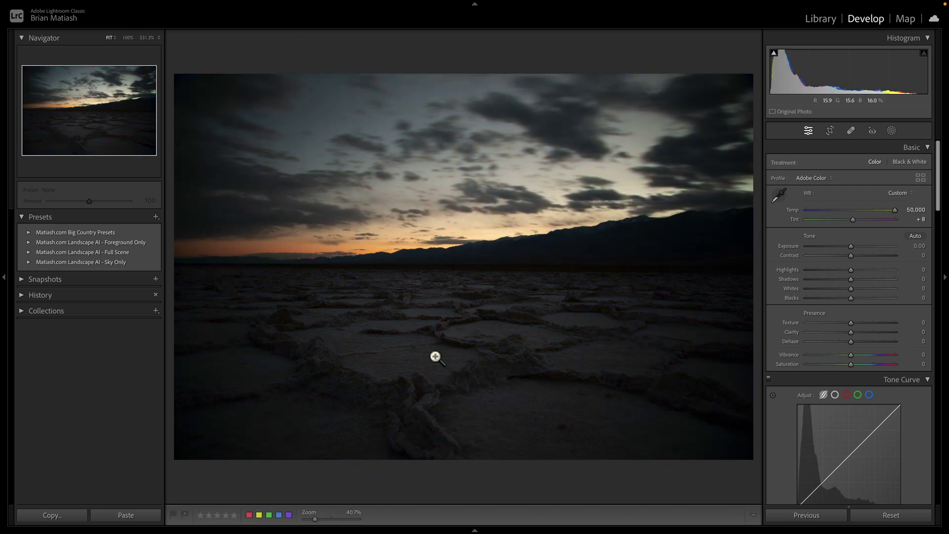
click(915, 236)
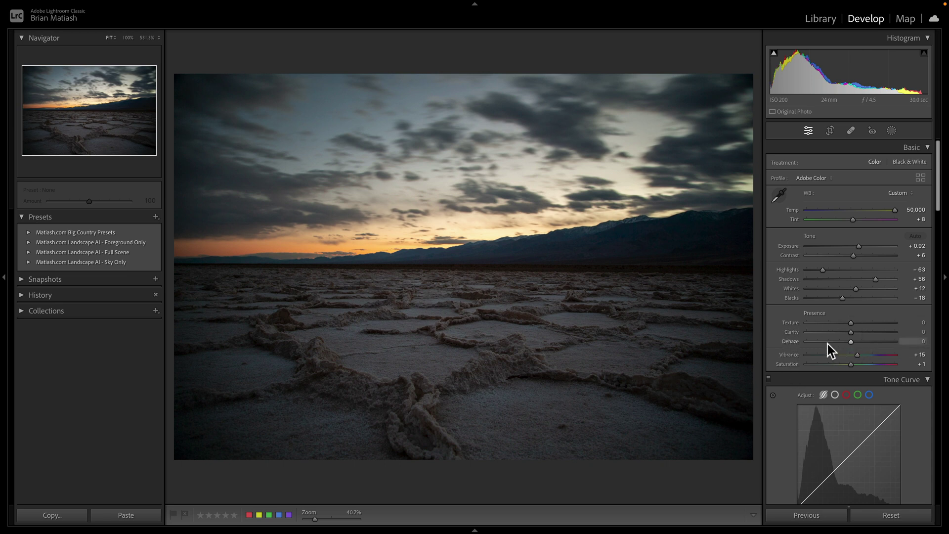
- Reset Vibrance and Saturation to 0, trying and then undoing a Dehaze and Clarity boost
double_click(791, 353)
double_click(791, 364)
mouse_move(851, 341)
mouse_down()
mouse_move(864, 342)
mouse_move(849, 331)
mouse_move(865, 333)
mouse_up()
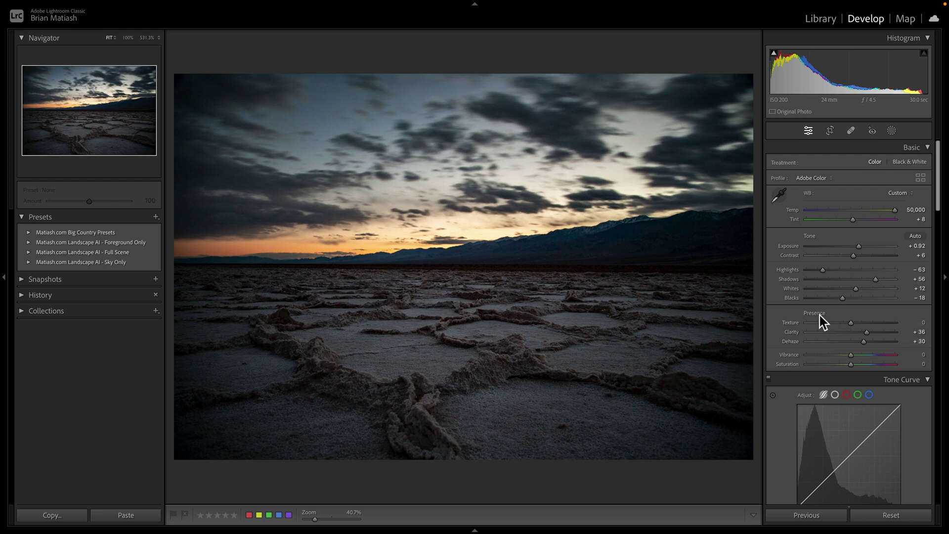
key(ctrl+z)
key(ctrl+z)
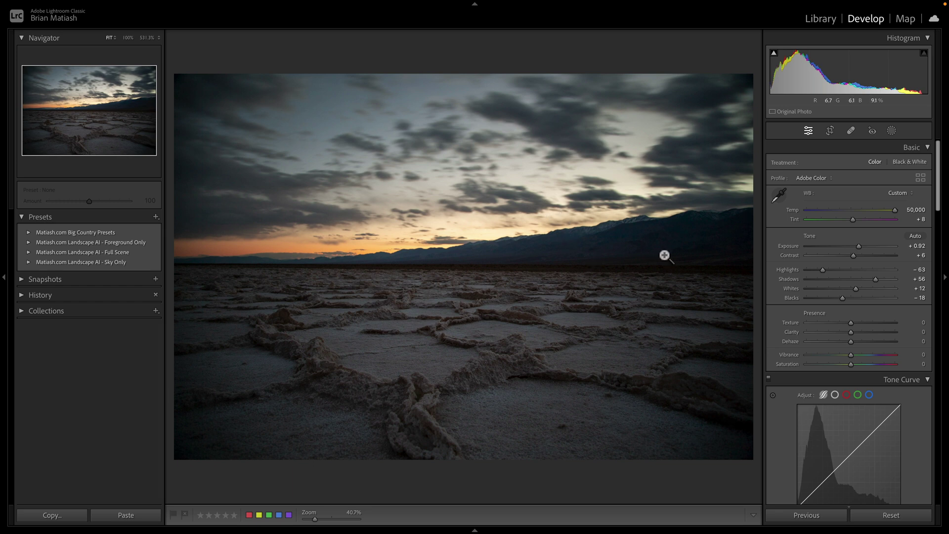
- Ease Highlights to −38 and Shadows to +31, then show the Add New Mask options
drag(822, 271, 863, 280)
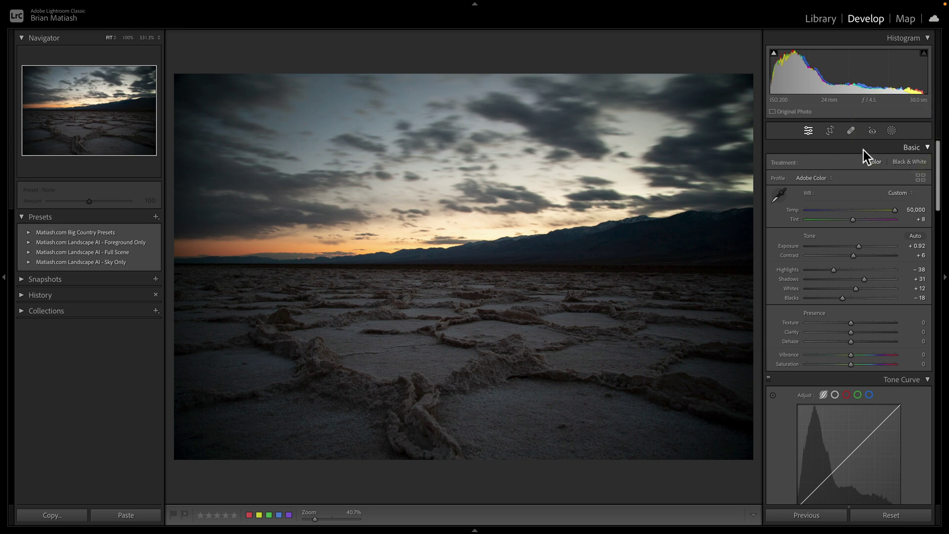
click(891, 132)
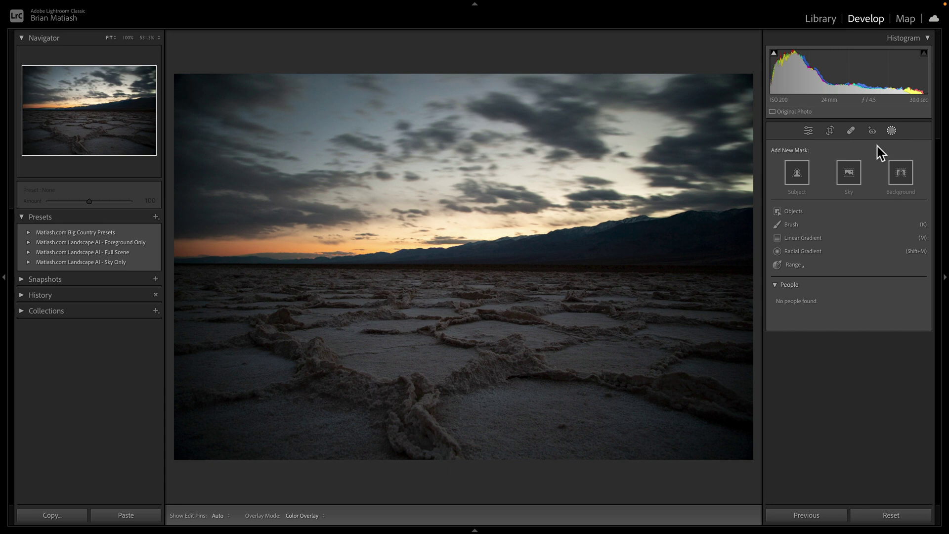
- Create an AI Sky mask that darkens the sky to Exposure −0.42
click(856, 166)
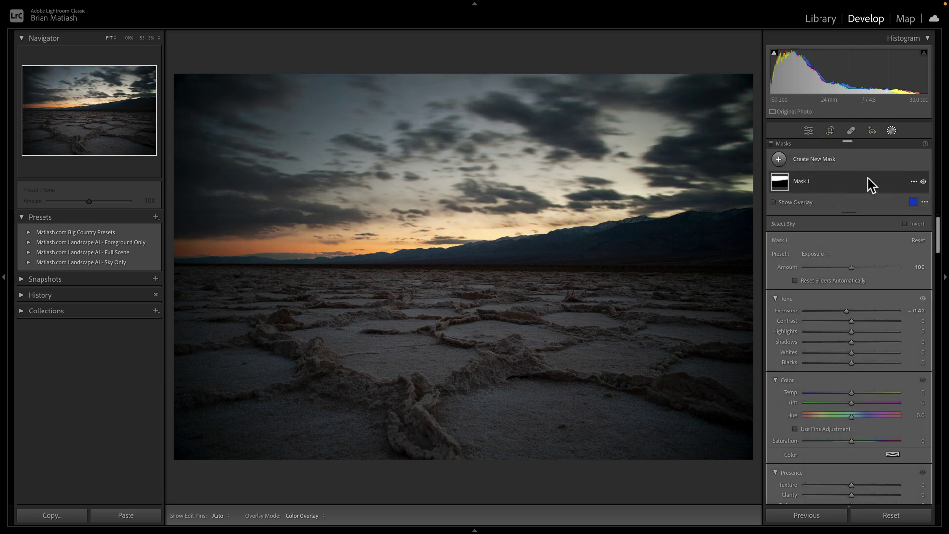
mouse_move(780, 186)
mouse_move(782, 185)
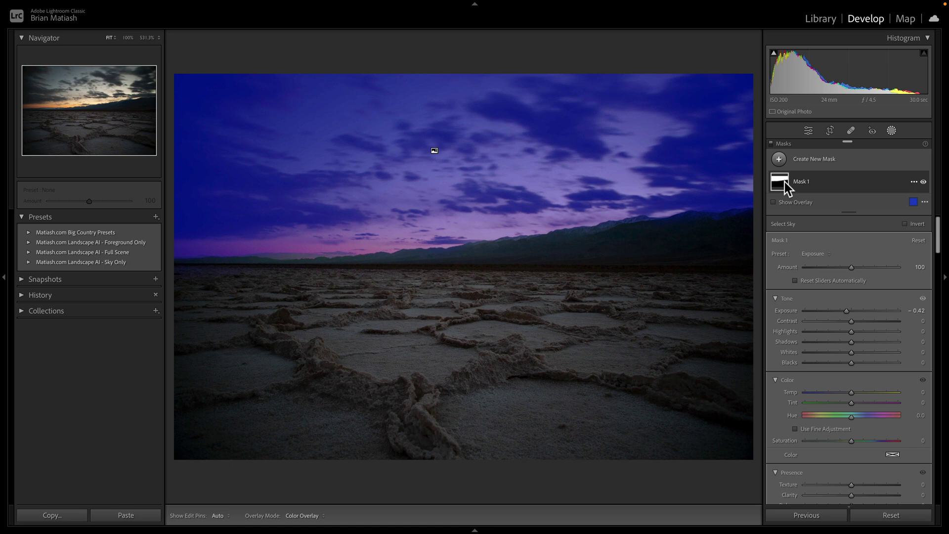
- Rename Mask 1 to 'Sky Mask'
click(914, 182)
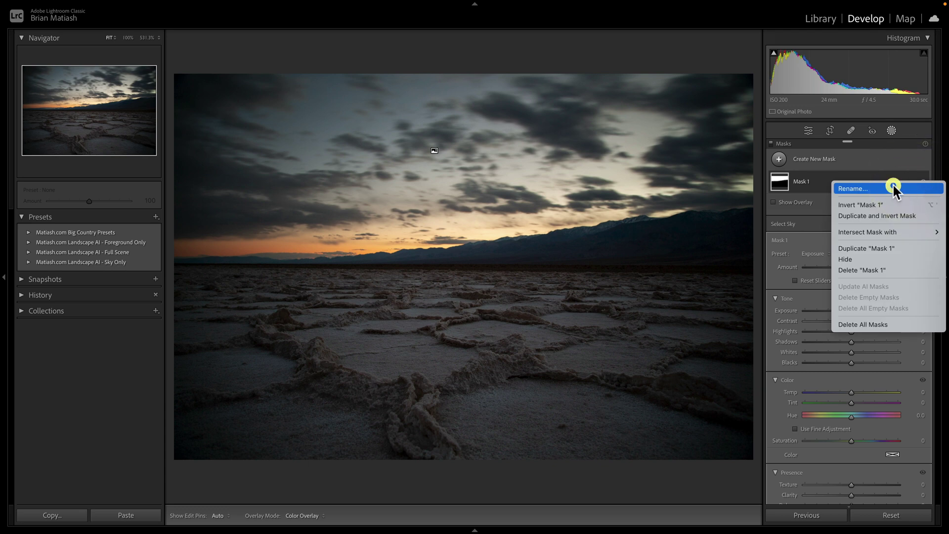
click(892, 184)
key(BackSpace)
text(Sky Mask)
key(Return)
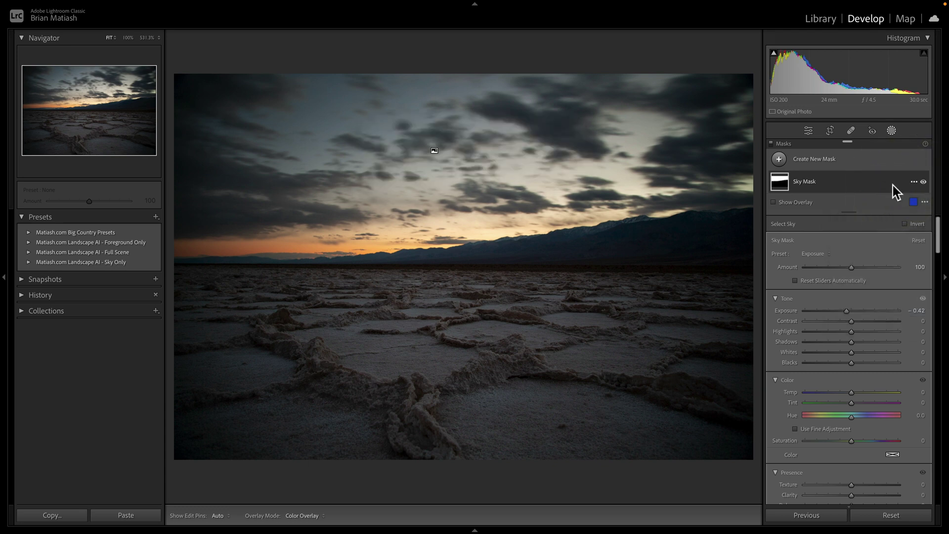
- Subtract a second Select Sky component from the expanded Sky Mask
click(840, 182)
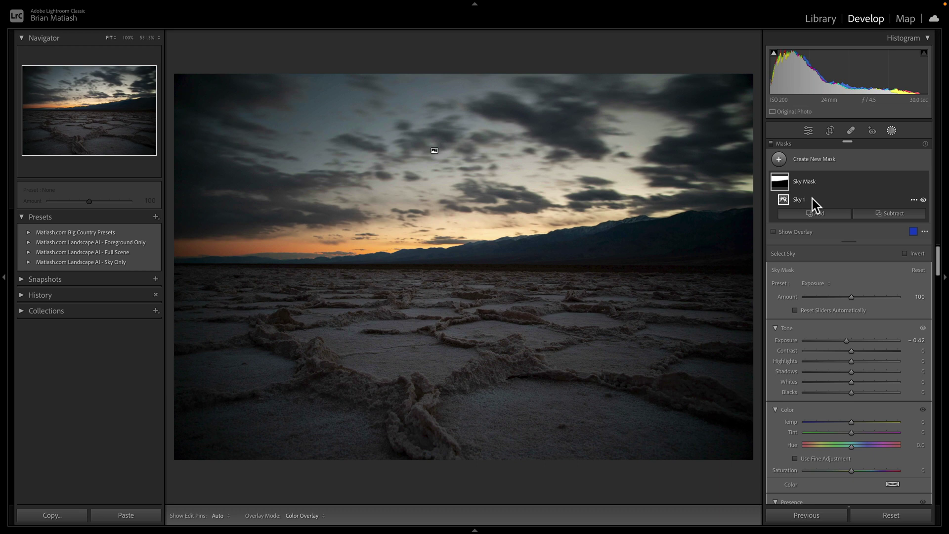
click(892, 211)
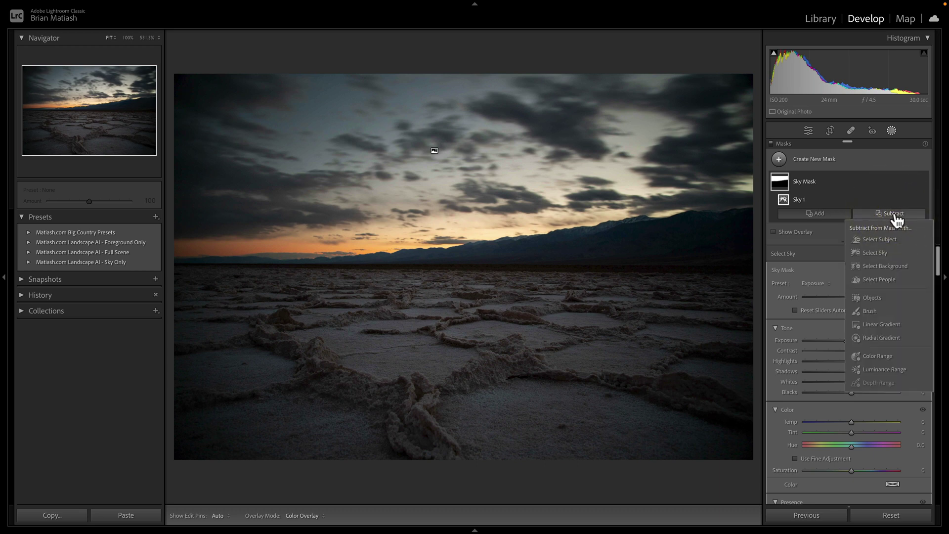
click(894, 251)
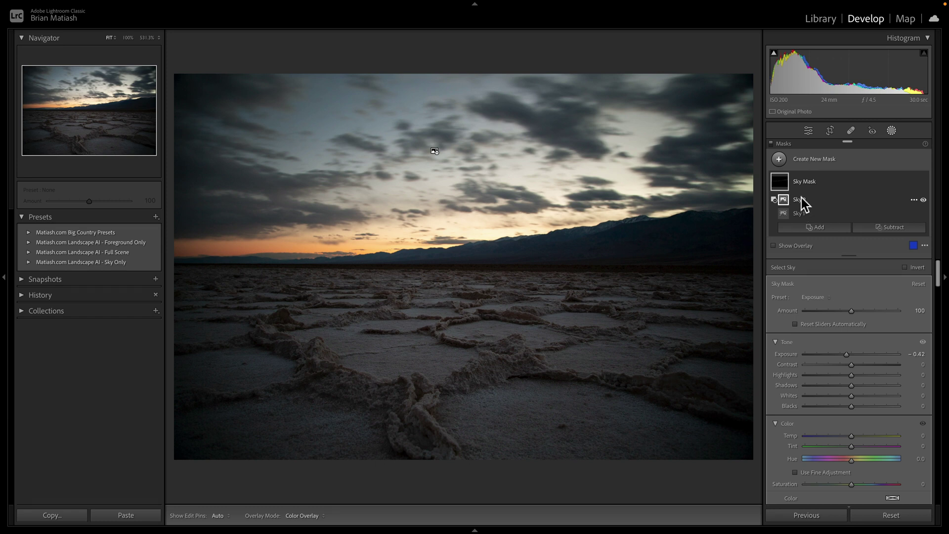
- Invert the Sky 2 component and make it the active component
click(914, 200)
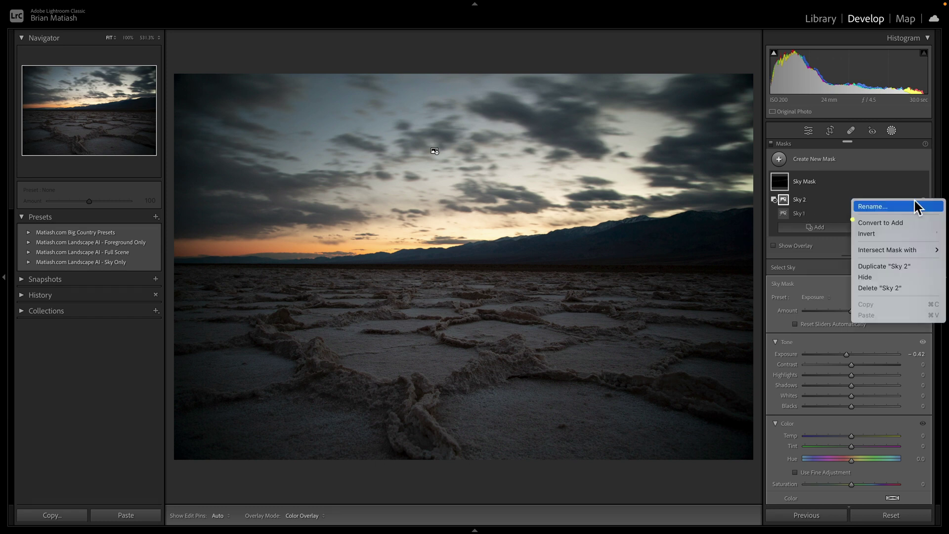
click(899, 233)
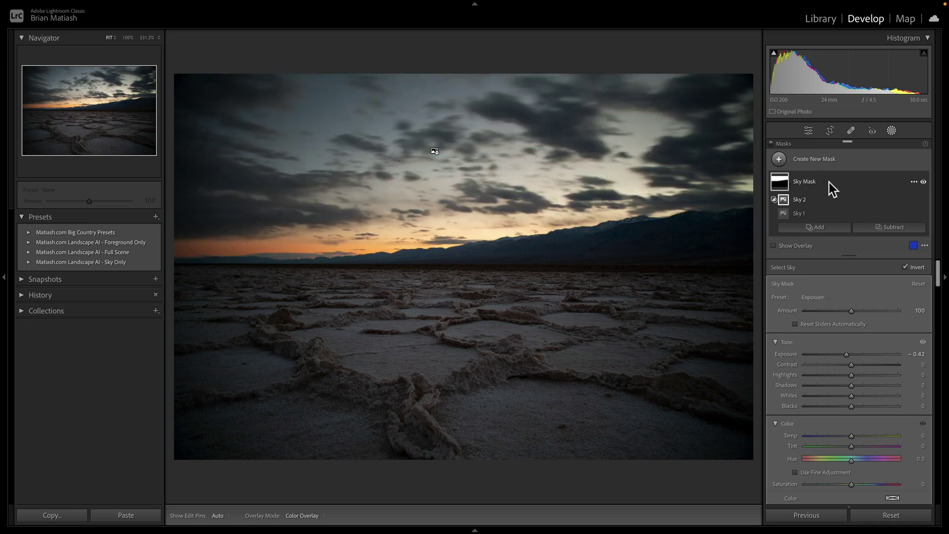
click(829, 182)
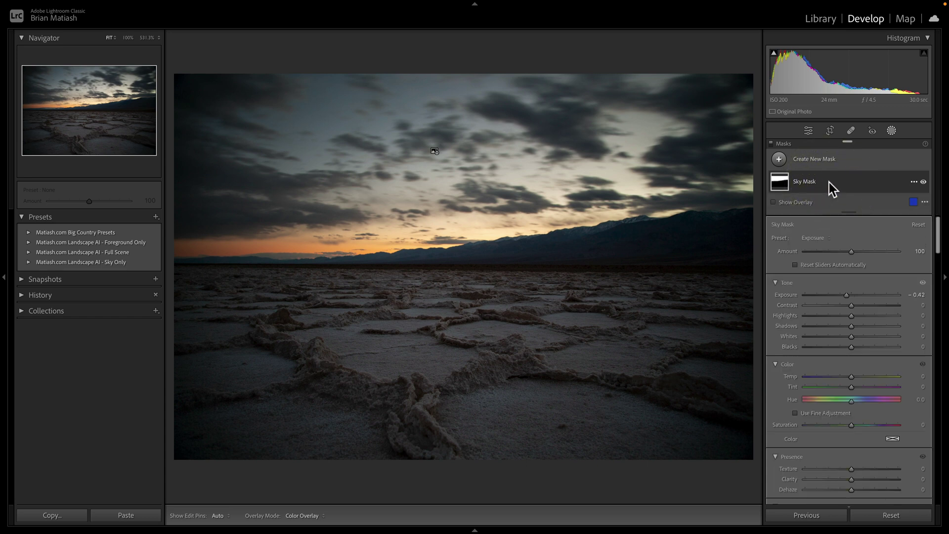
click(829, 182)
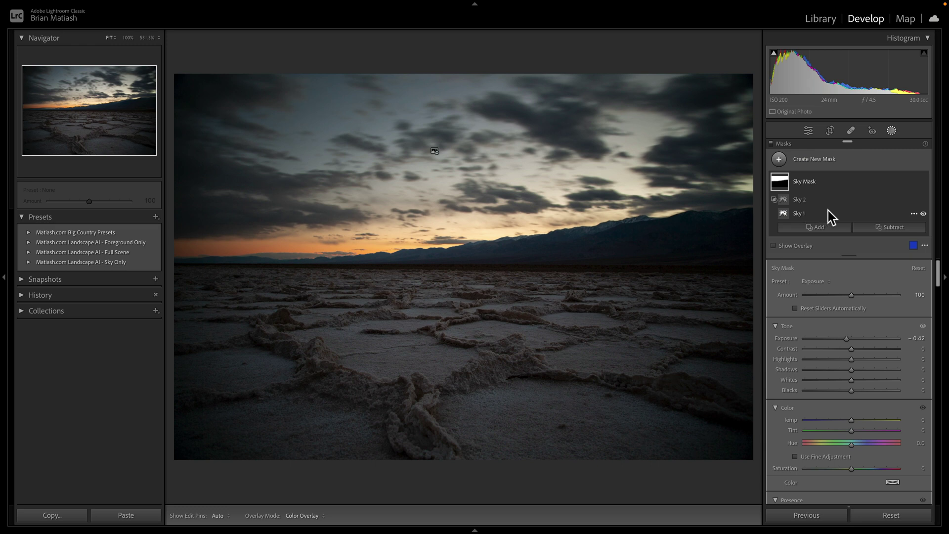
click(838, 204)
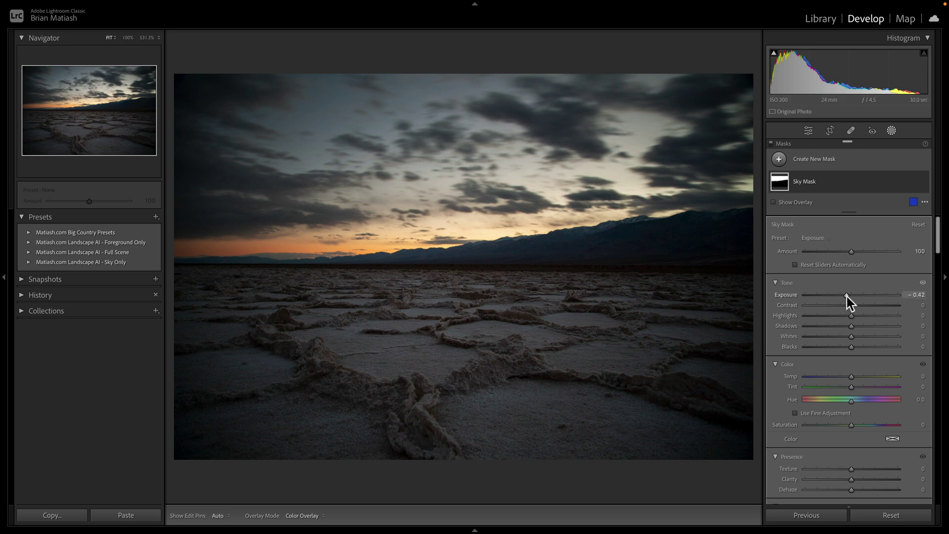
- Set the Sky Mask to Exposure −0.75, Temp −17, Saturation 17 and Dehaze 28
drag(846, 297, 858, 306)
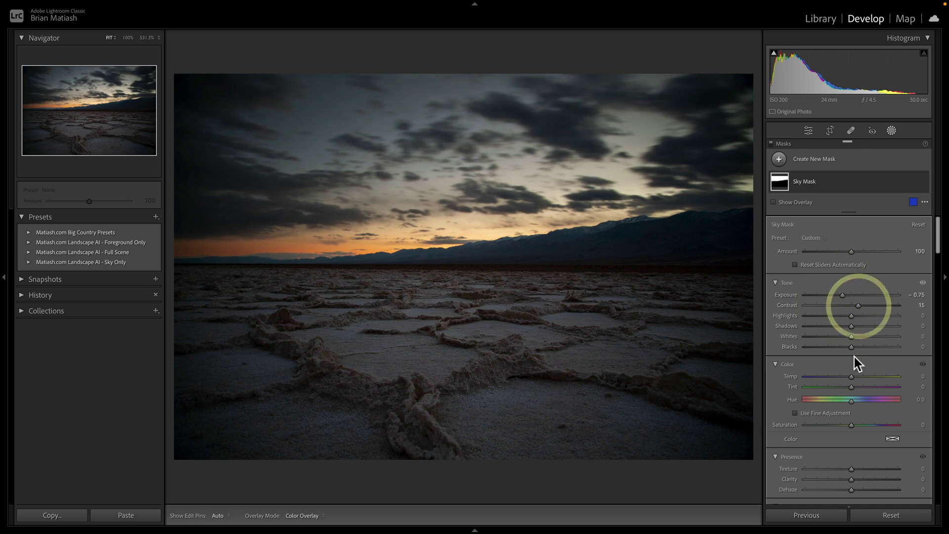
drag(851, 377, 843, 377)
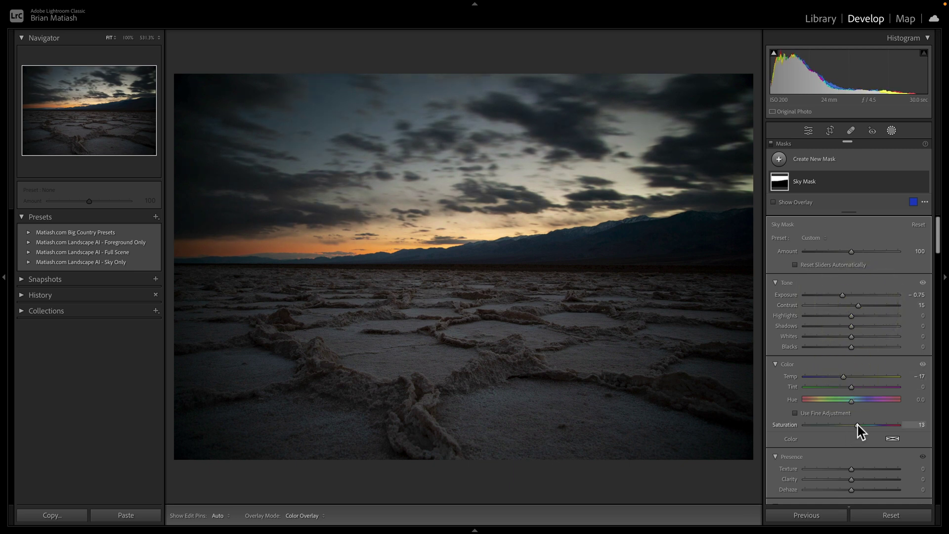
drag(858, 424, 859, 425)
click(858, 425)
scroll(859, 429, down, 1)
drag(851, 465, 863, 467)
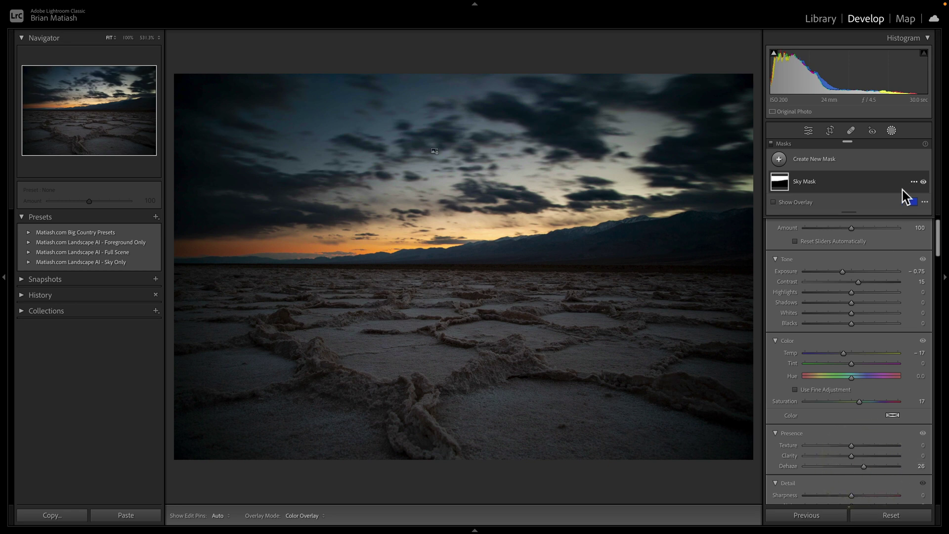
- Toggle the Sky Mask's effect off and on twice to compare the sky
click(923, 182)
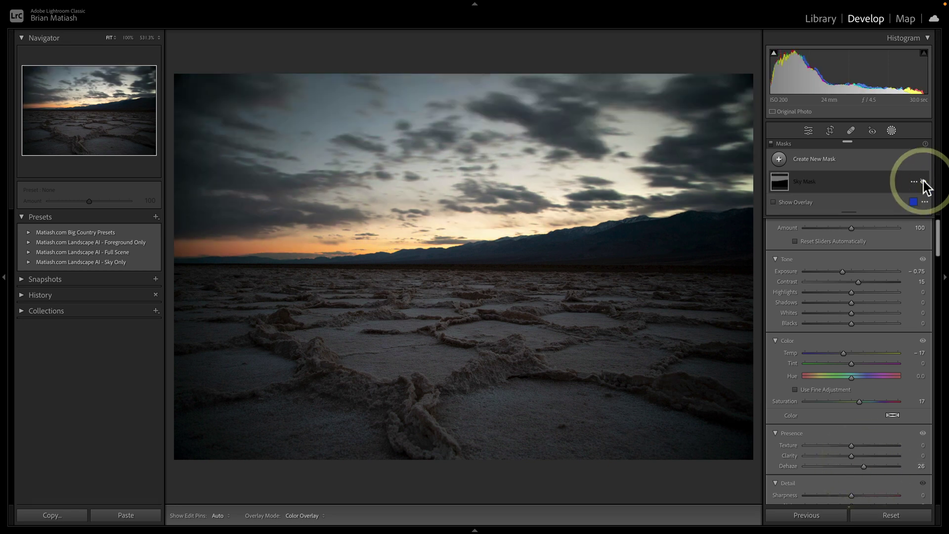
click(923, 183)
click(923, 182)
click(923, 183)
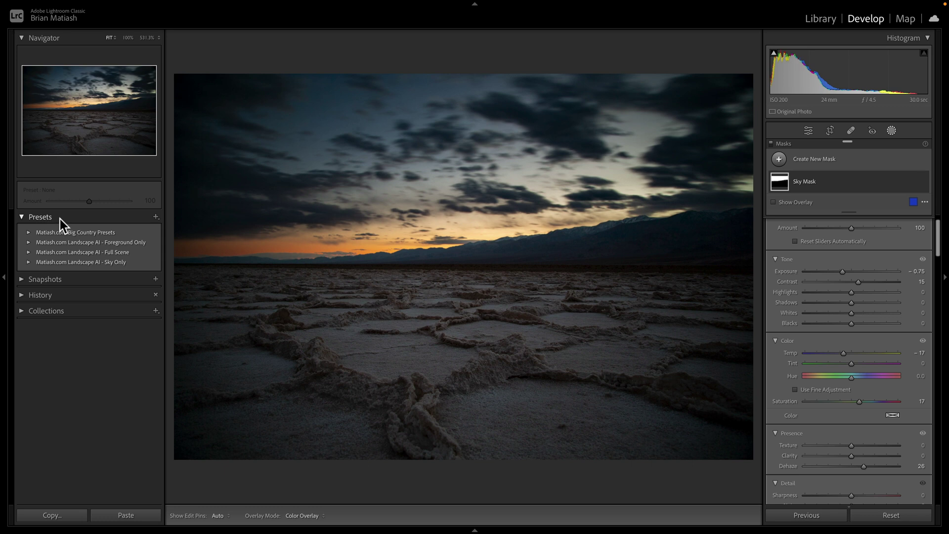
- Start a new develop preset named 'Moody Sky'
right_click(85, 217)
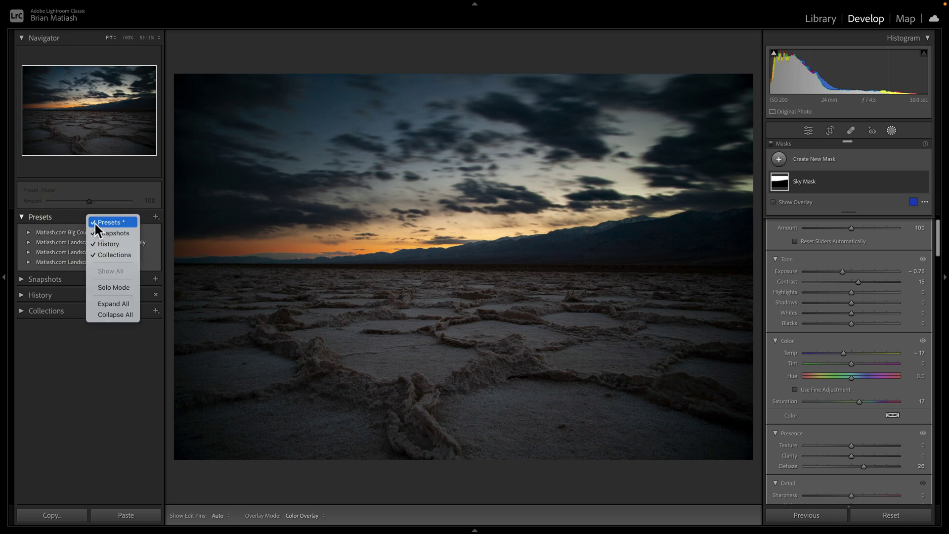
click(73, 216)
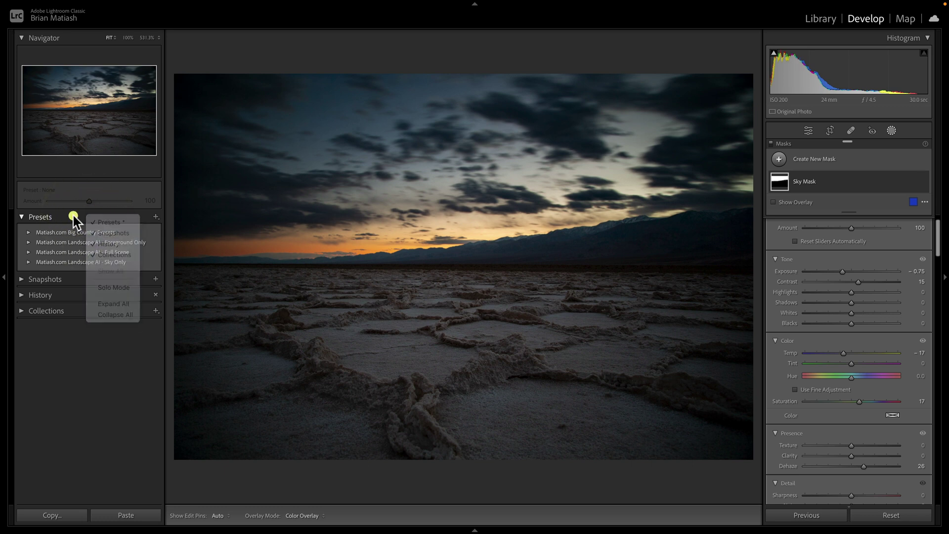
click(156, 217)
click(180, 225)
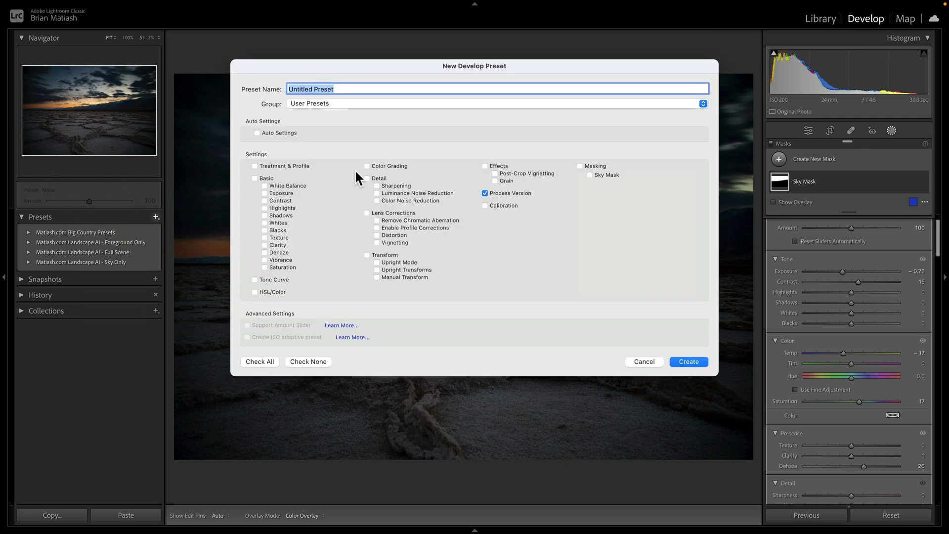
text(Moody Sky)
- Place the preset in a new 'My AI Presets' group, including only the Sky Mask
click(322, 105)
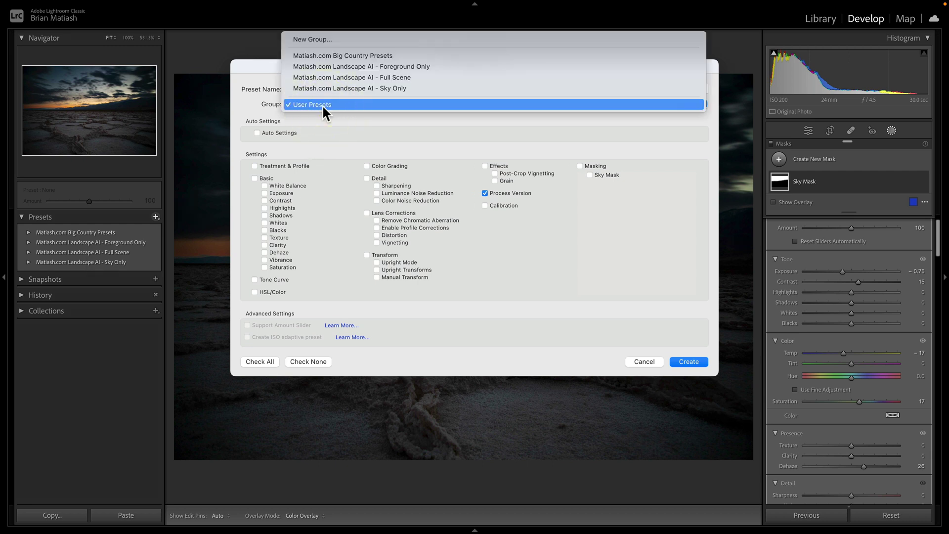
click(326, 39)
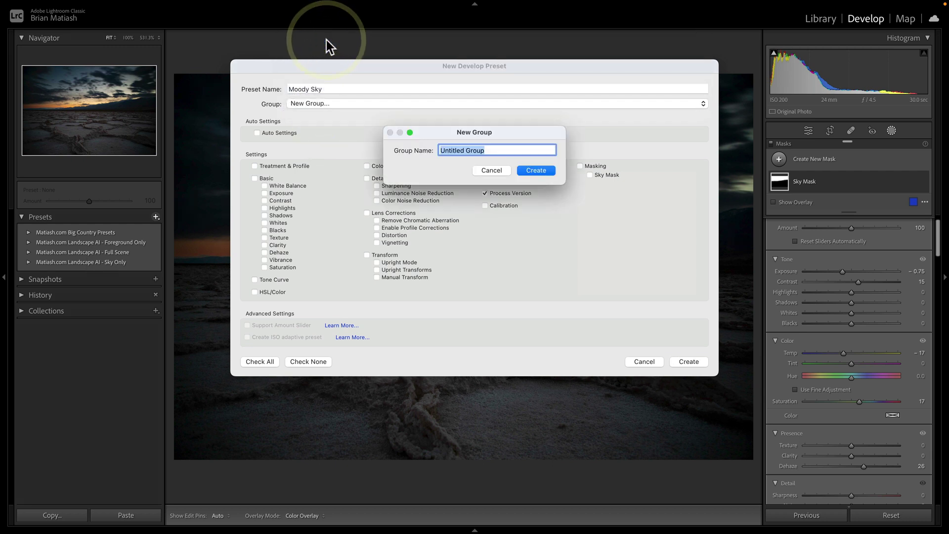
text(My AI)
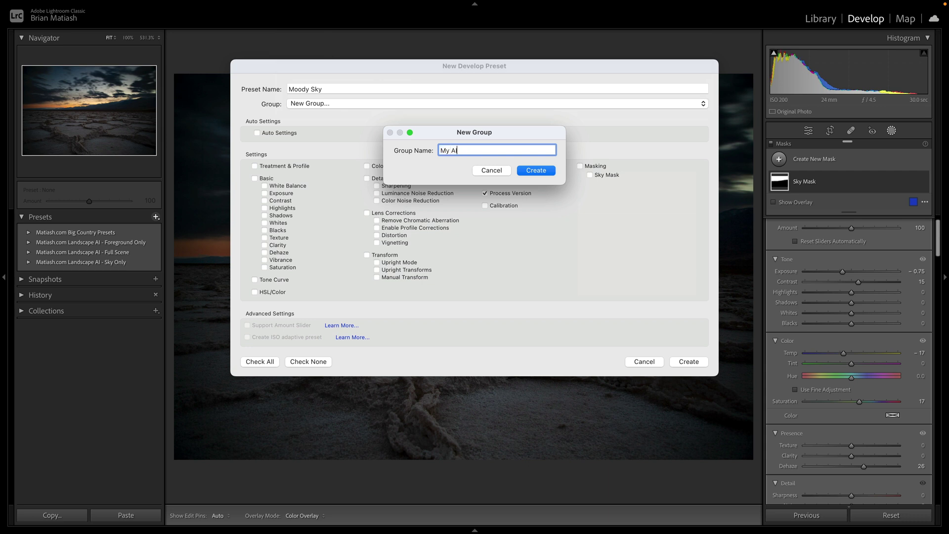
text( Presets)
click(537, 170)
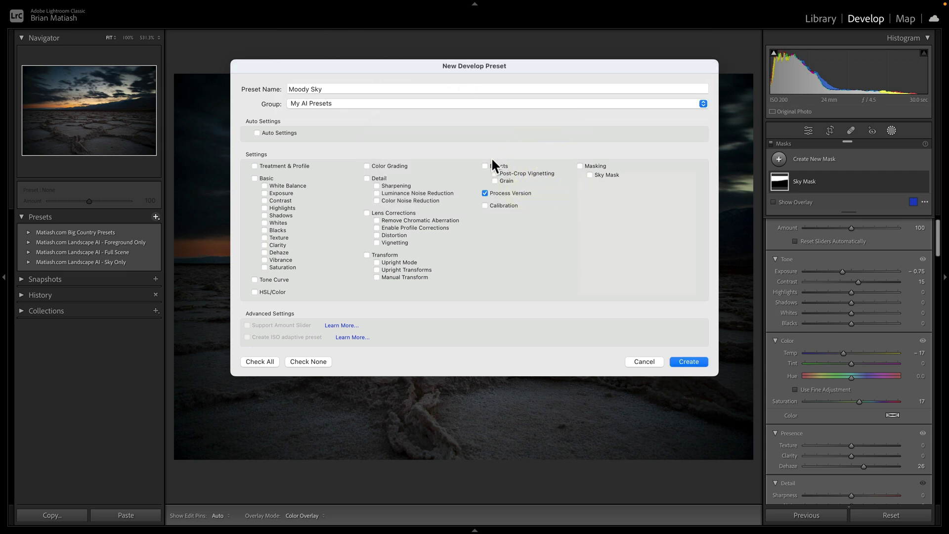
click(306, 359)
click(588, 173)
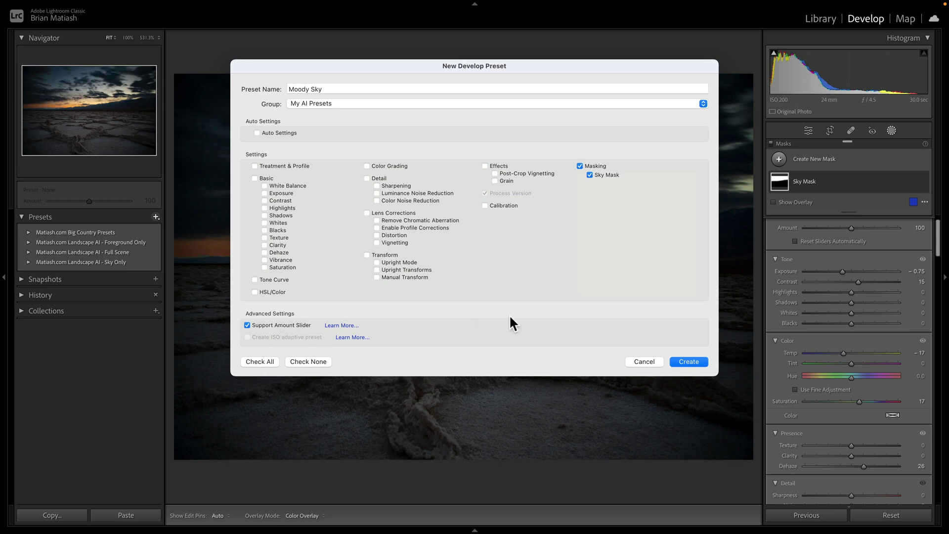
- Save Moody Sky, delete all masks from the salt-flat photo, then reapply Moody Sky
click(688, 362)
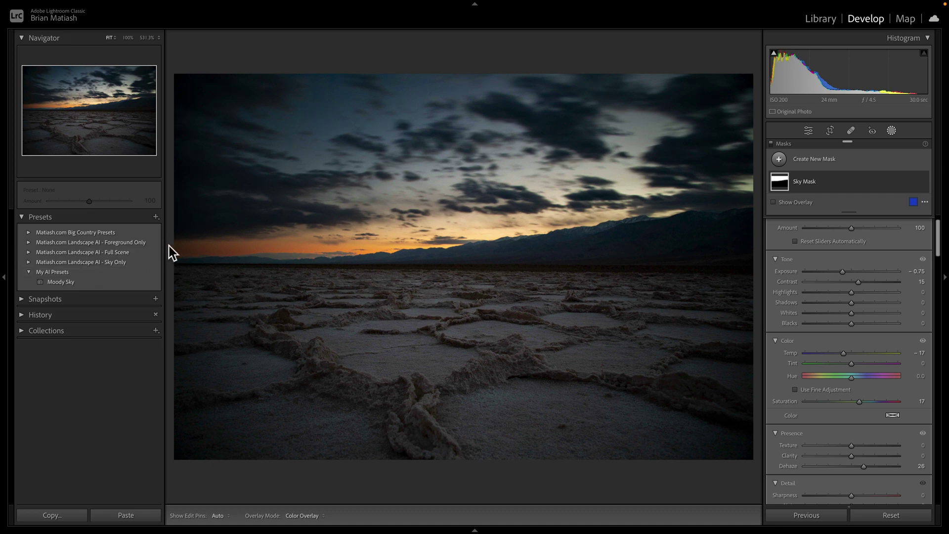
click(871, 187)
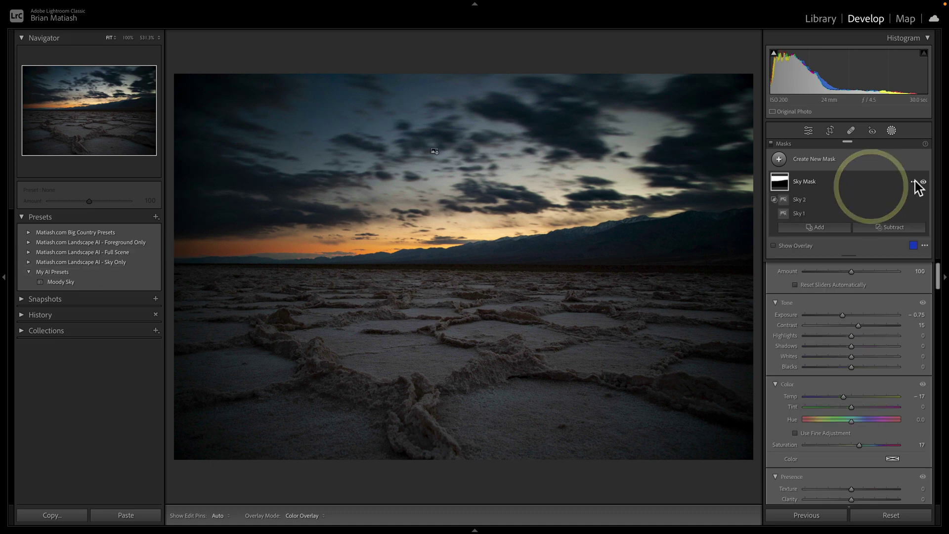
click(915, 181)
click(877, 319)
click(134, 278)
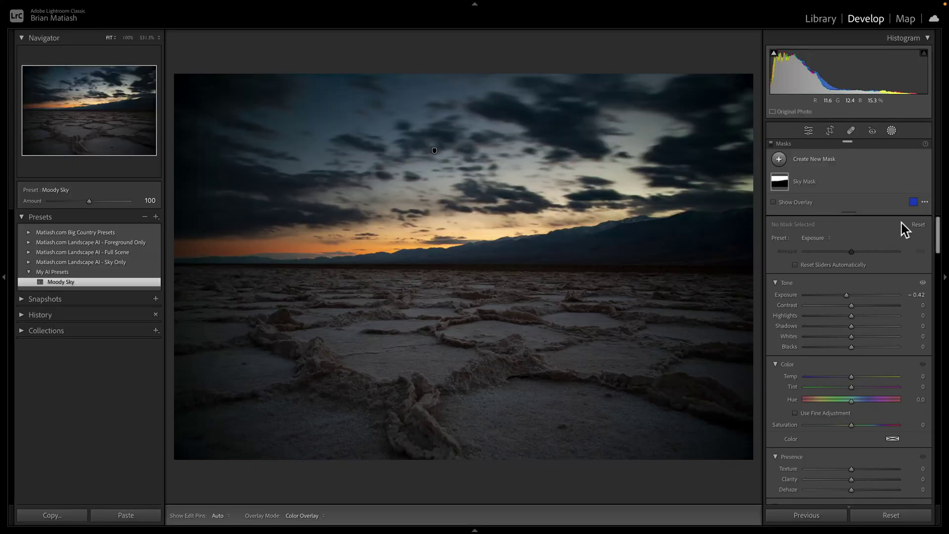
- Add a new Select Sky mask, Mask 1, and invert it to cover the foreground
click(922, 182)
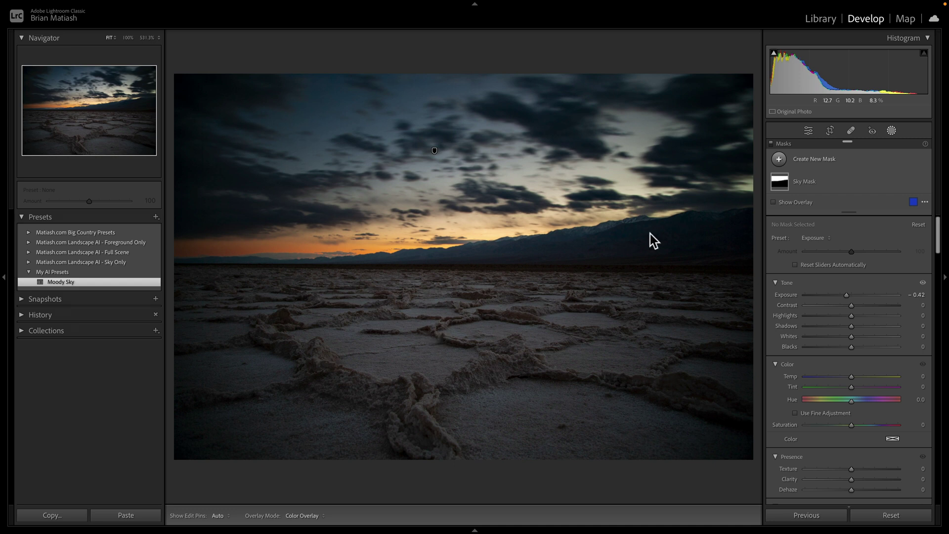
click(805, 160)
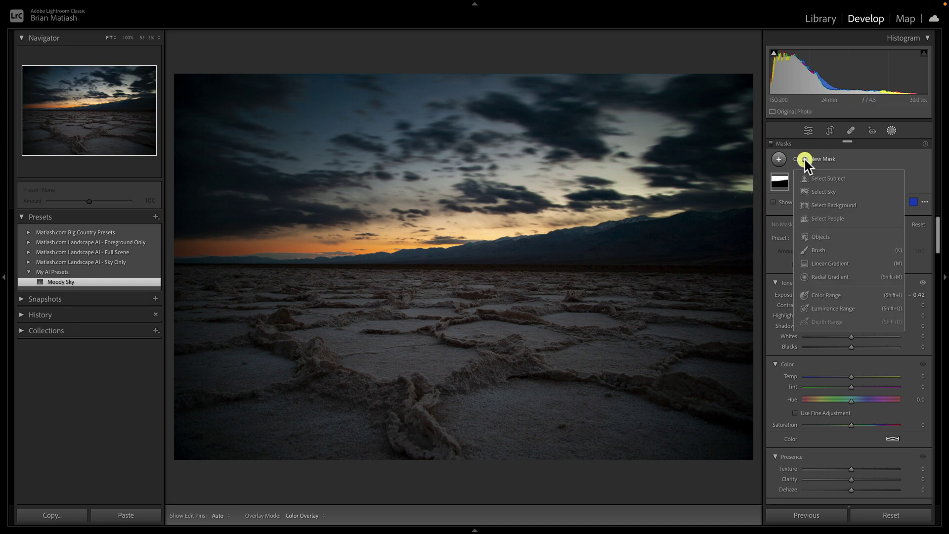
click(839, 190)
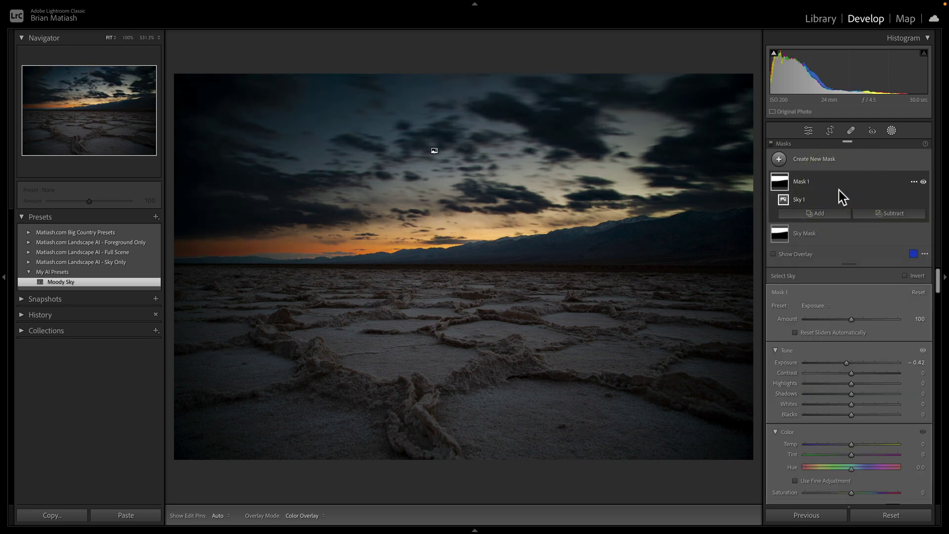
click(911, 183)
click(903, 203)
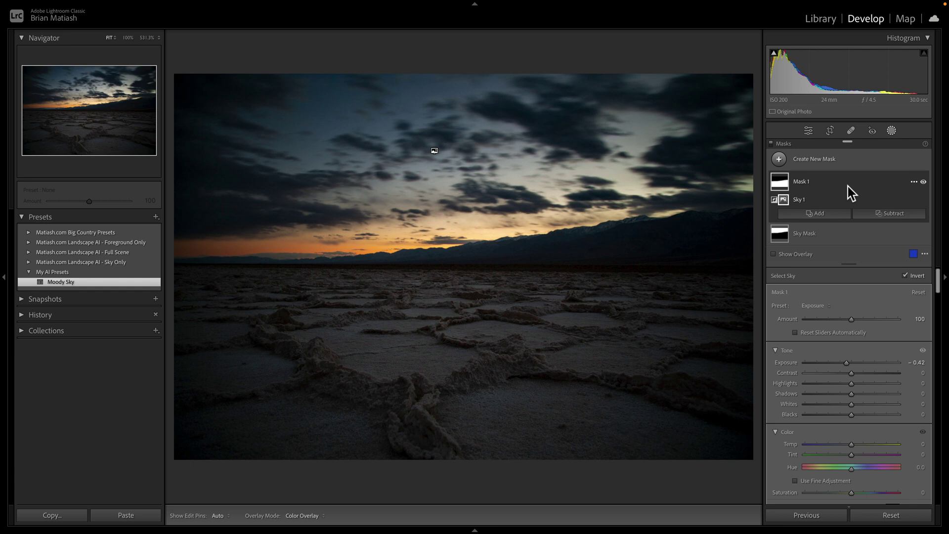
- Subtract the sky from inverted Mask 1 and rename it 'Foreground Mask'
click(893, 215)
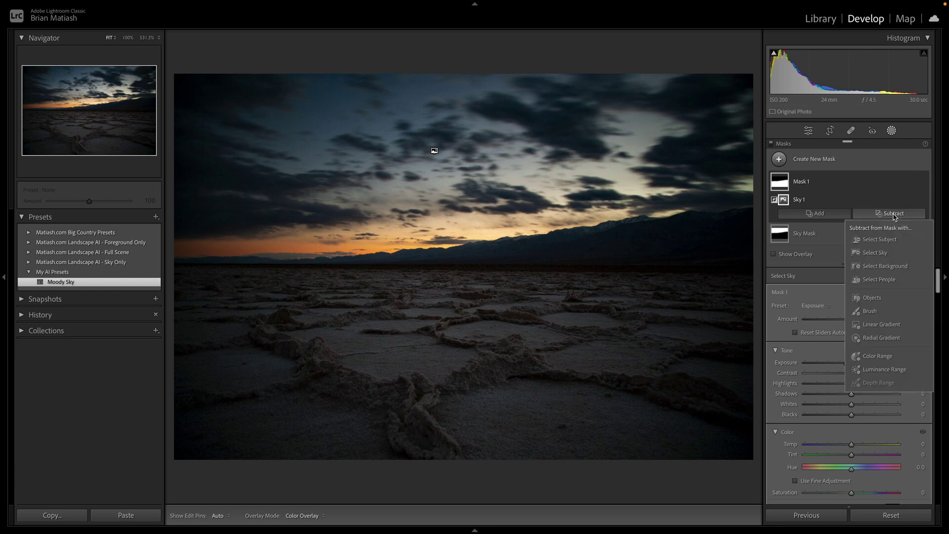
click(881, 254)
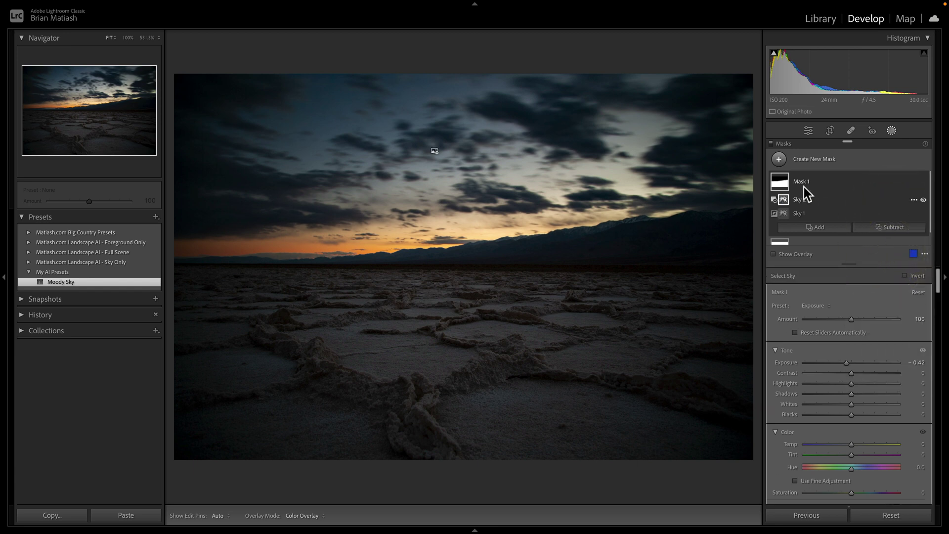
mouse_move(782, 182)
click(912, 182)
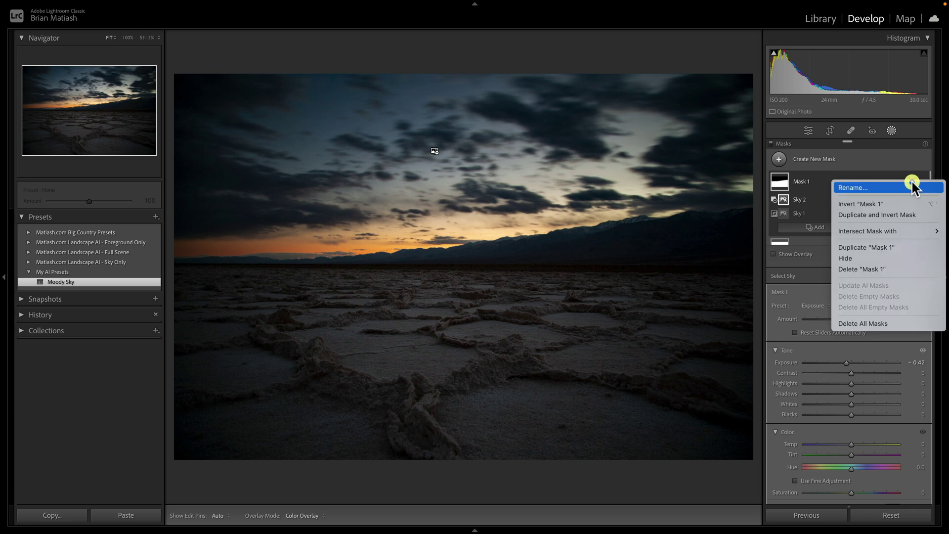
click(904, 187)
text(F)
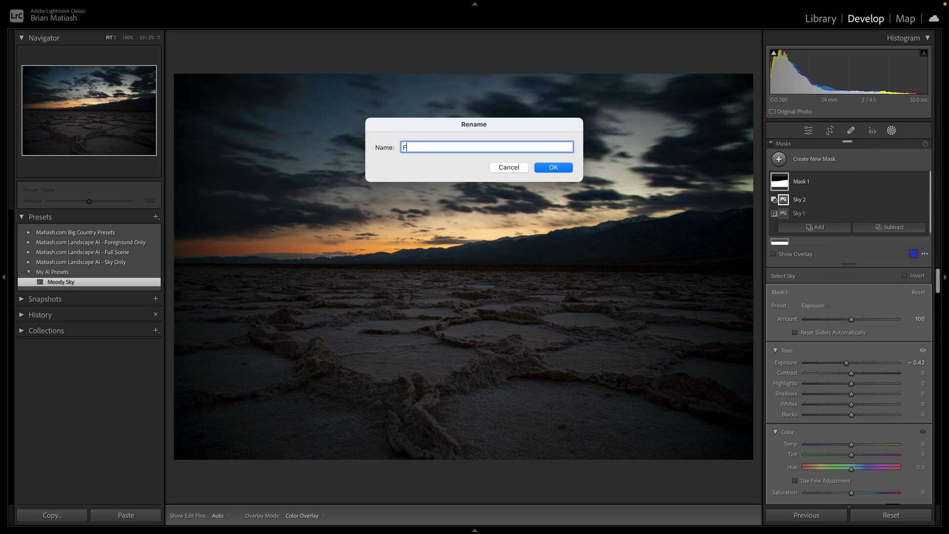
text(oreground Mask)
click(566, 167)
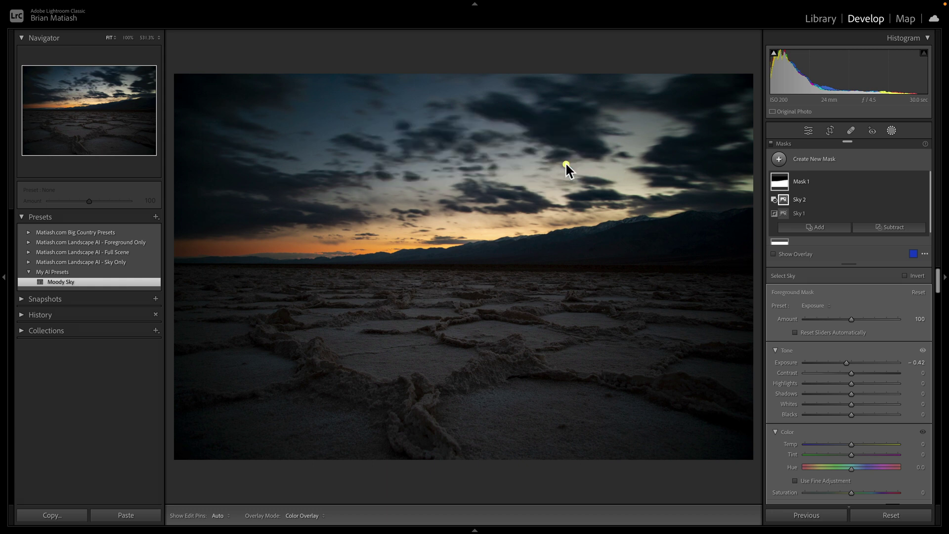
- Adjust Foreground Mask exposure and highlights, warm Temp to 10 and raise Texture to 21
click(869, 181)
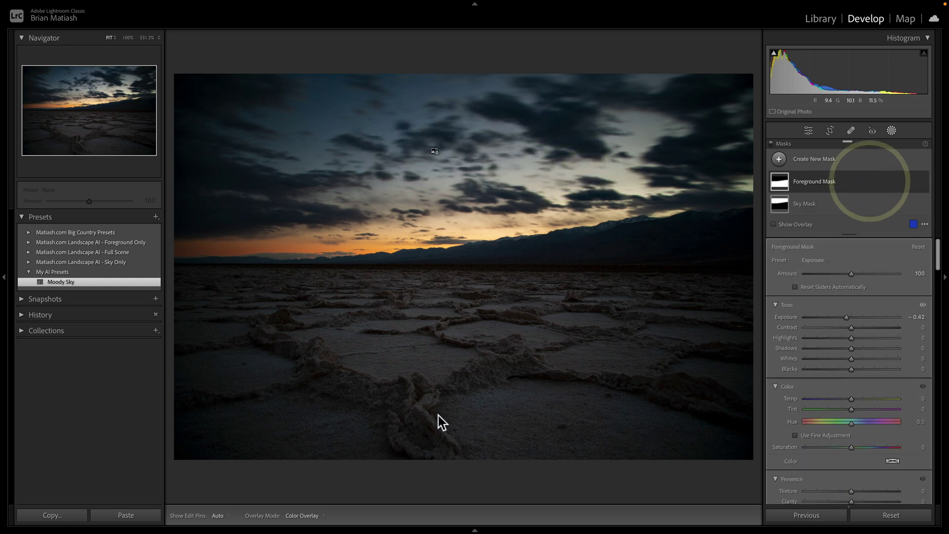
drag(847, 319, 848, 367)
click(860, 339)
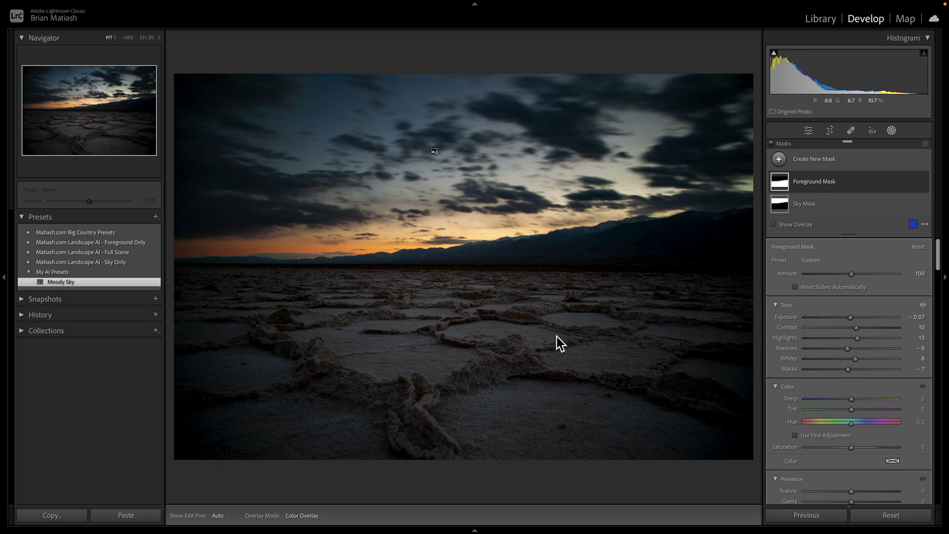
click(793, 396)
drag(851, 400, 855, 399)
scroll(855, 399, down, 5)
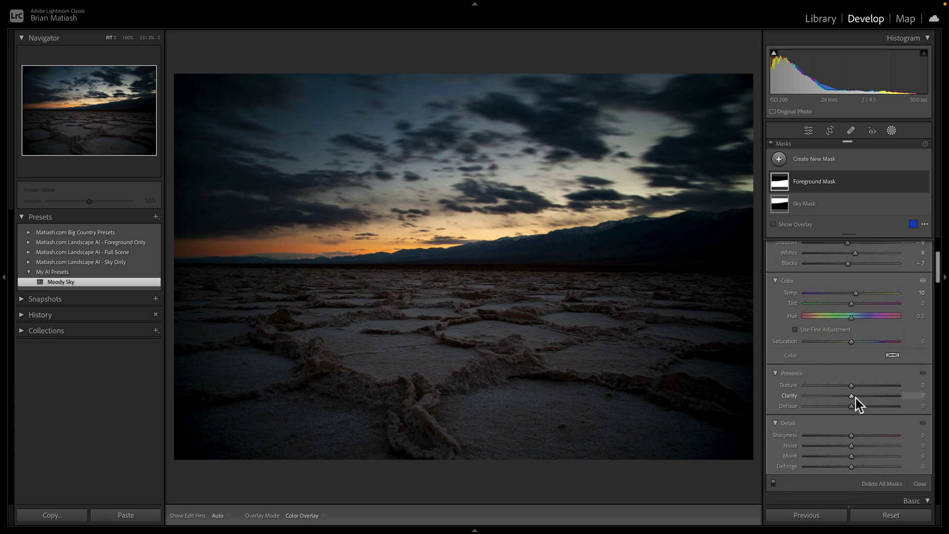
drag(850, 385, 857, 399)
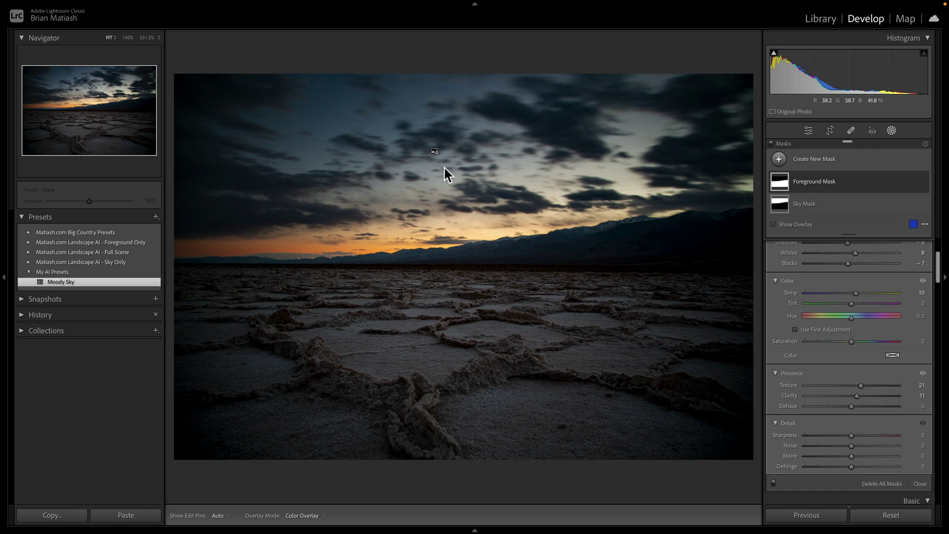
- Set up a 'Moody Foreground' preset that includes only the Foreground Mask, not the Sky Mask
click(156, 216)
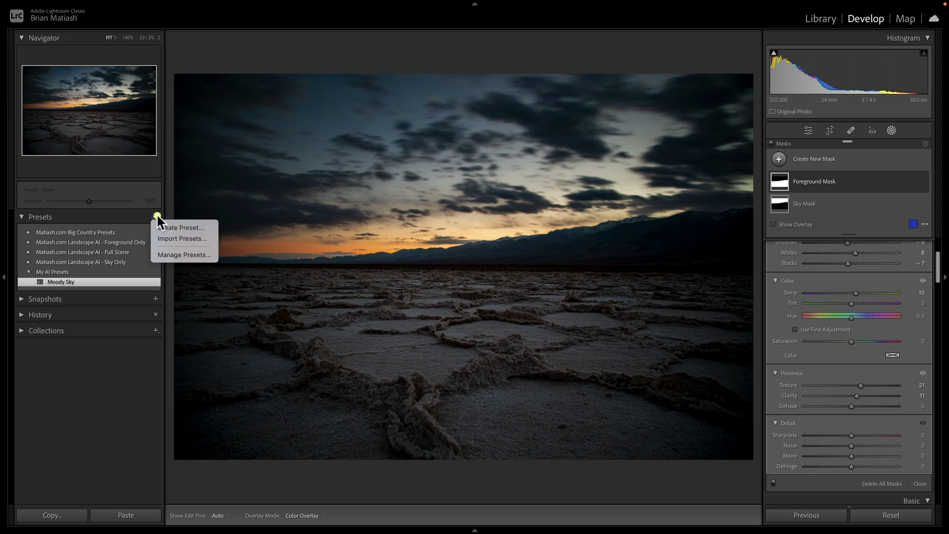
click(188, 226)
text(Foregr)
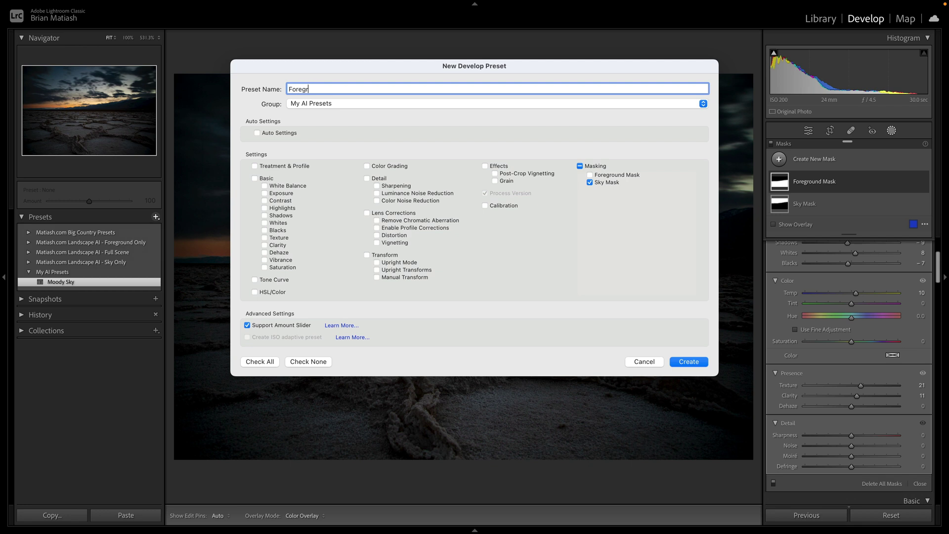
text(ound Mask)
key(super+a)
text(Moody Foreground)
click(590, 182)
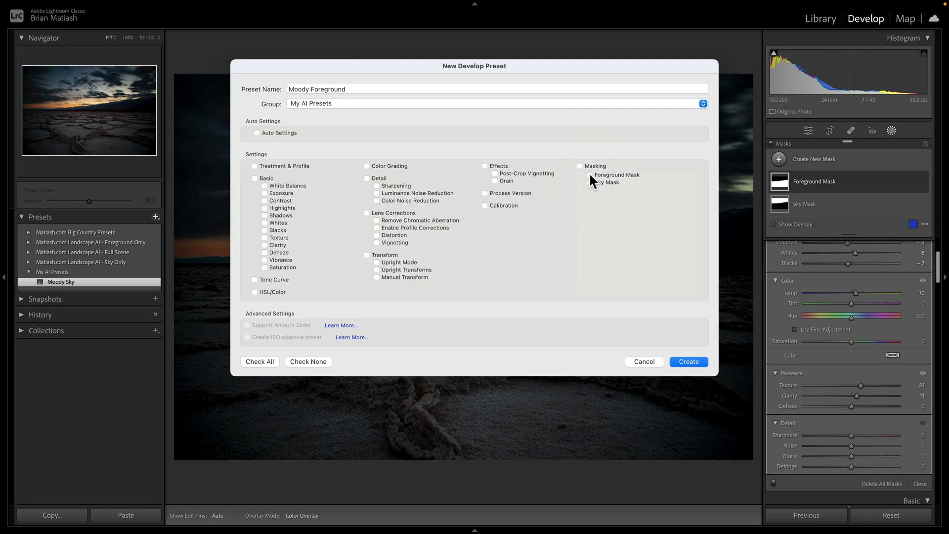
click(590, 175)
- Save Moody Foreground, delete the Foreground Mask, then reapply the preset to restore it
click(683, 362)
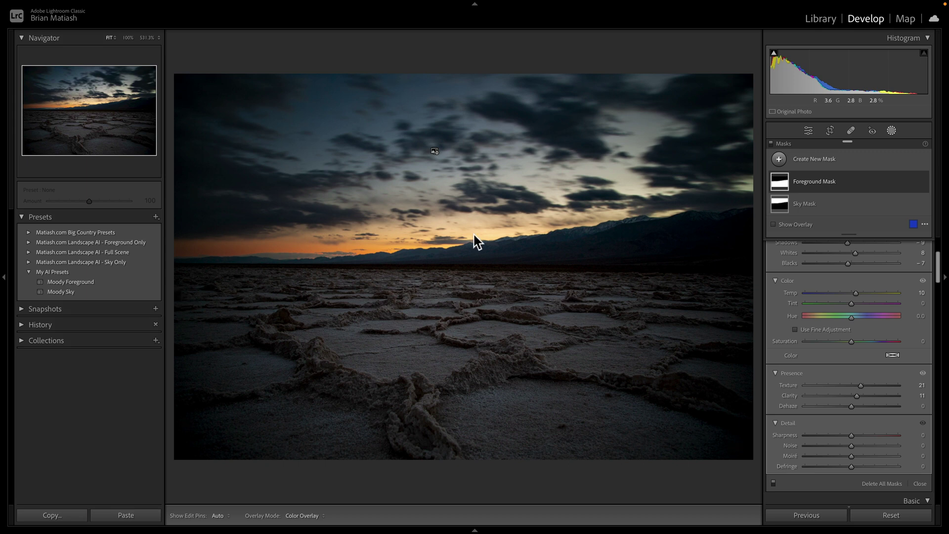
right_click(910, 186)
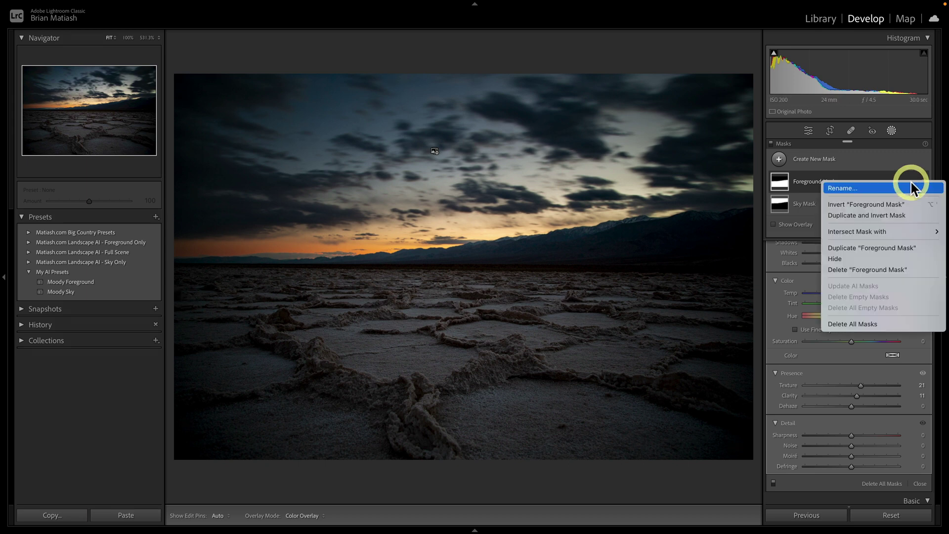
click(866, 269)
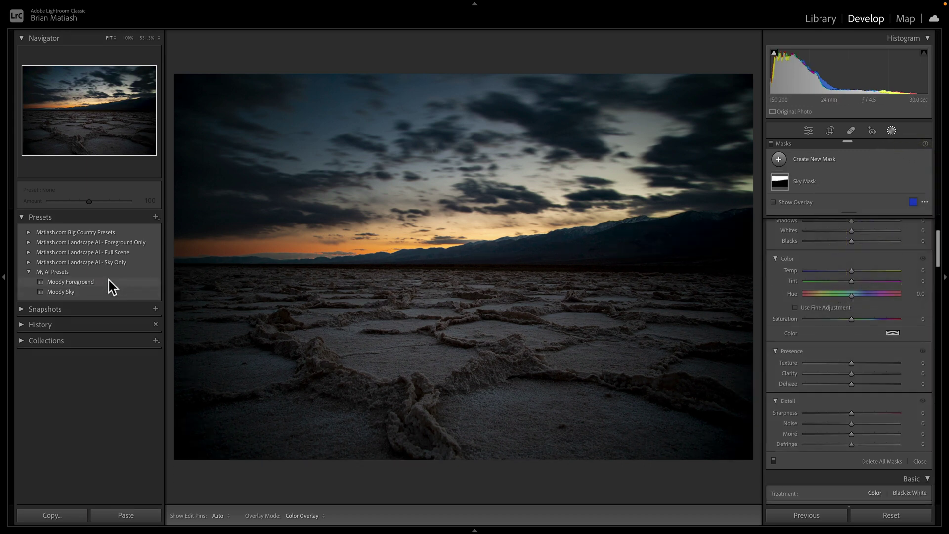
click(109, 280)
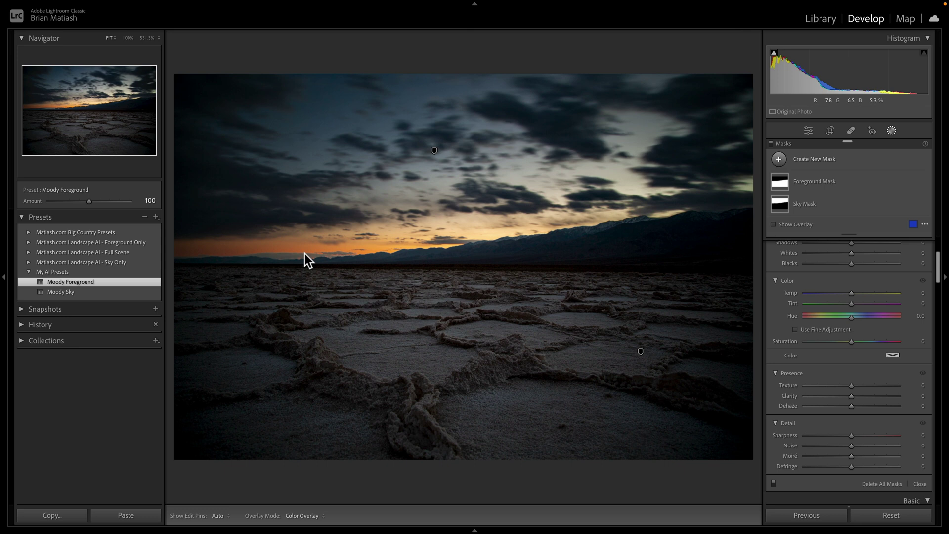
- Open the green mountain photo in Develop and apply the Moody Sky preset
key(n)
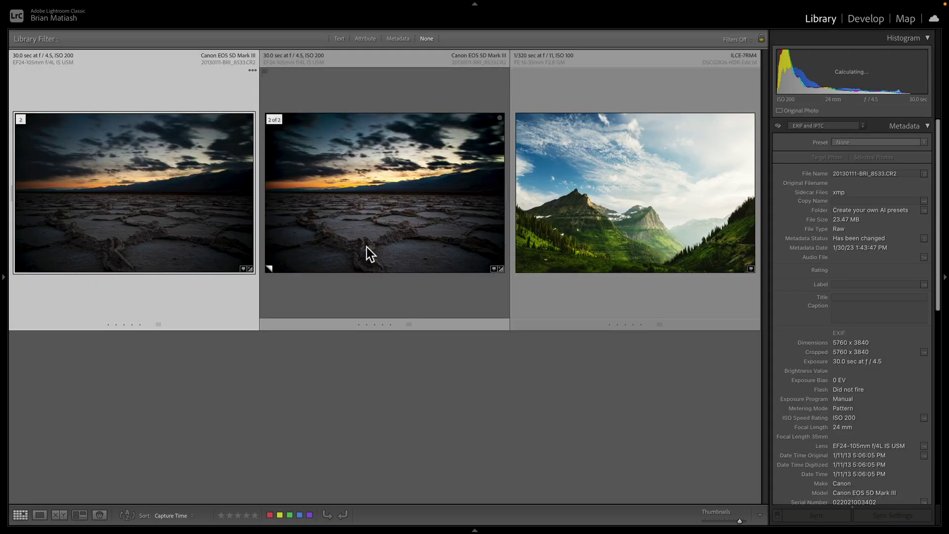
double_click(620, 254)
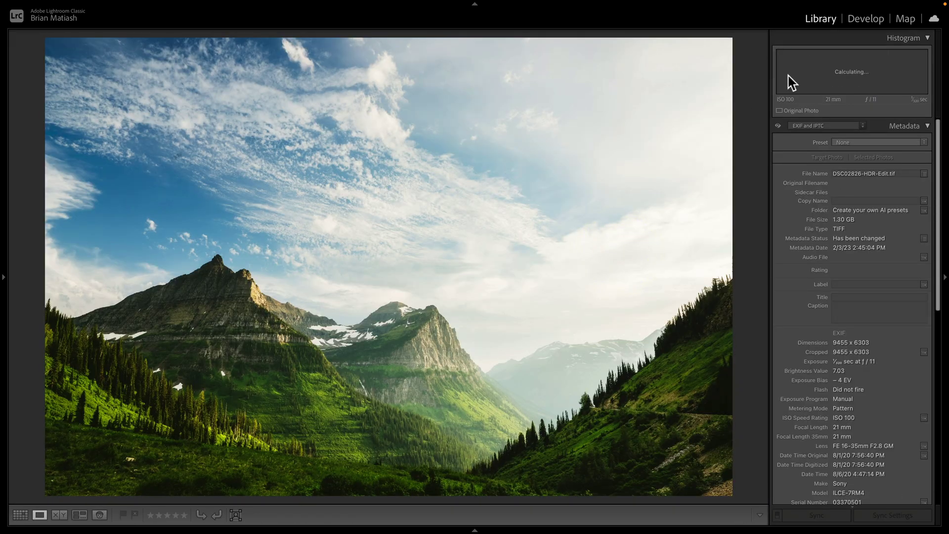
click(853, 24)
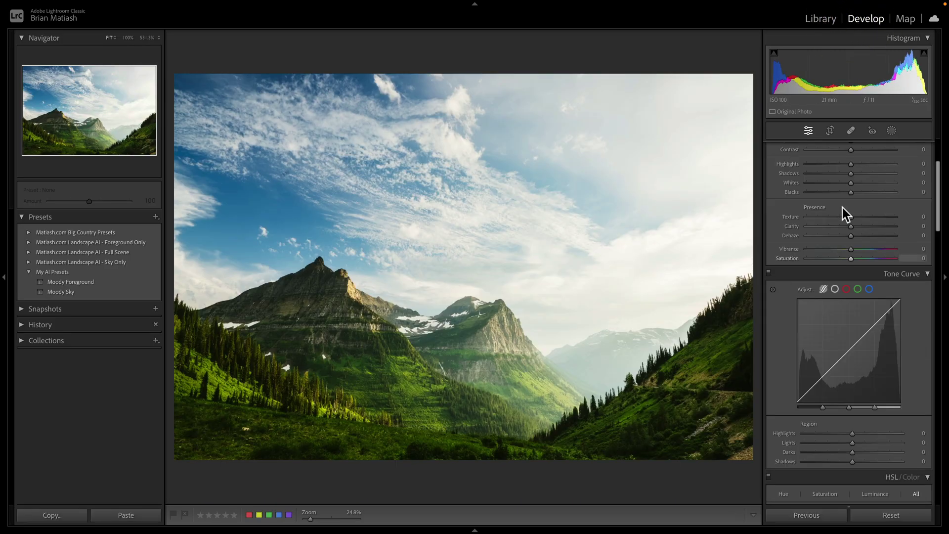
scroll(842, 208, up, 3)
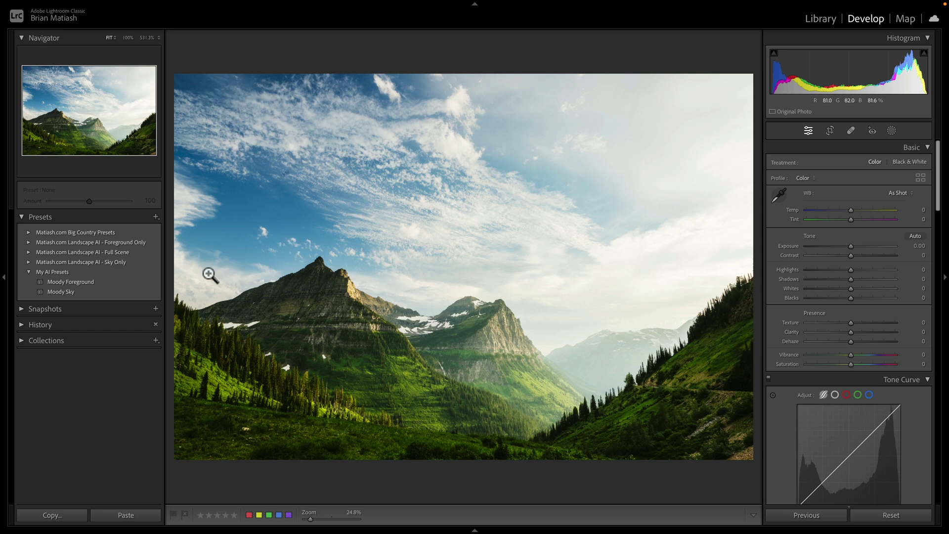
click(152, 294)
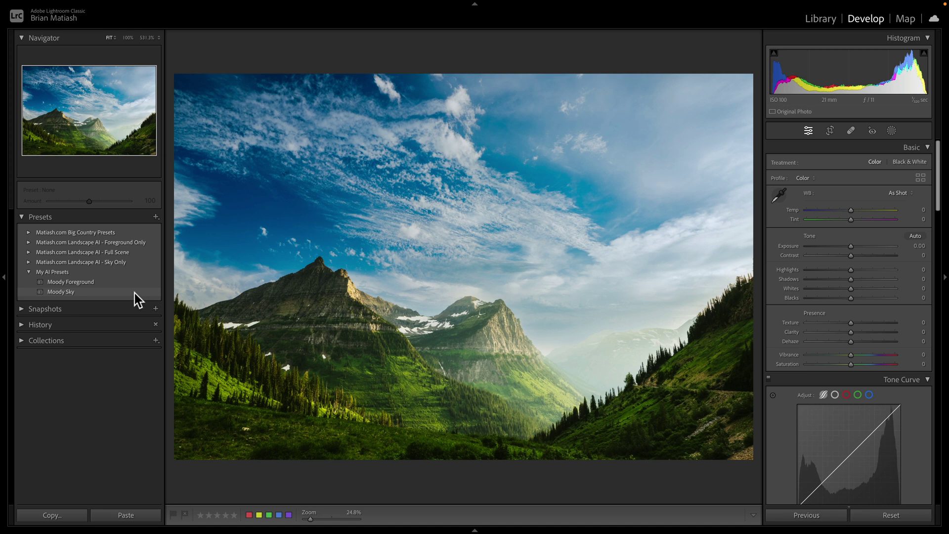
- Set the Moody Sky preset's Amount on the mountain photo to 75
click(135, 293)
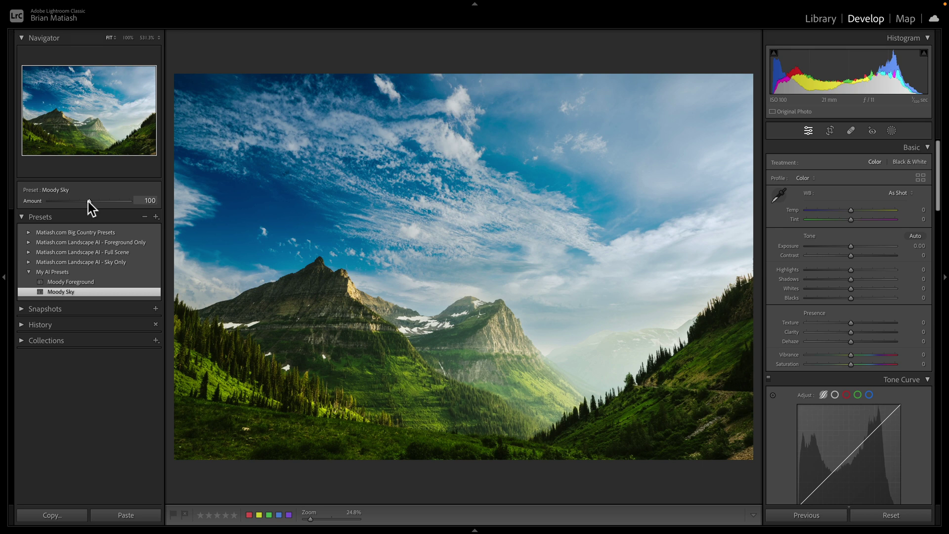
mouse_move(88, 201)
mouse_down()
mouse_move(38, 204)
mouse_move(159, 213)
mouse_move(43, 203)
mouse_move(78, 209)
mouse_up()
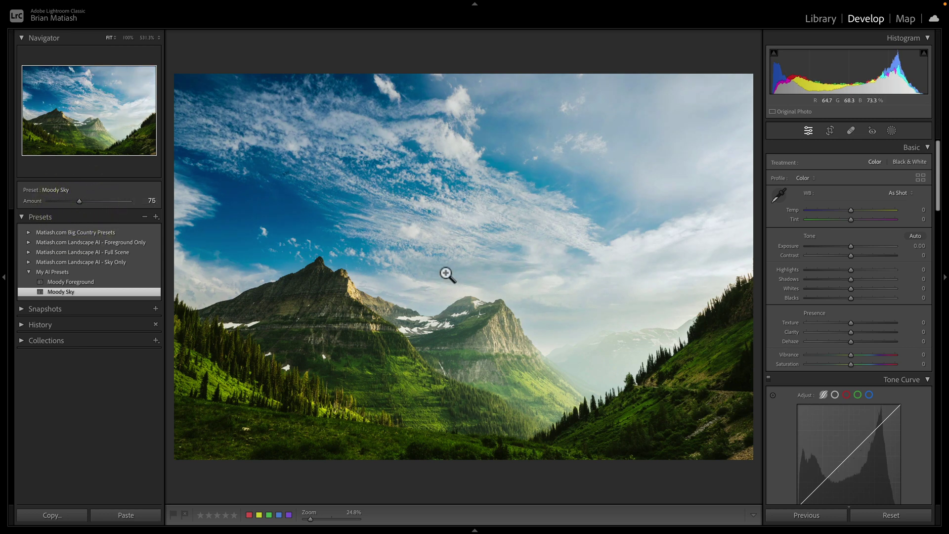
- Select the mountain photo's Sky Mask and set Exposure to -0.60 and Temp to -6
click(891, 131)
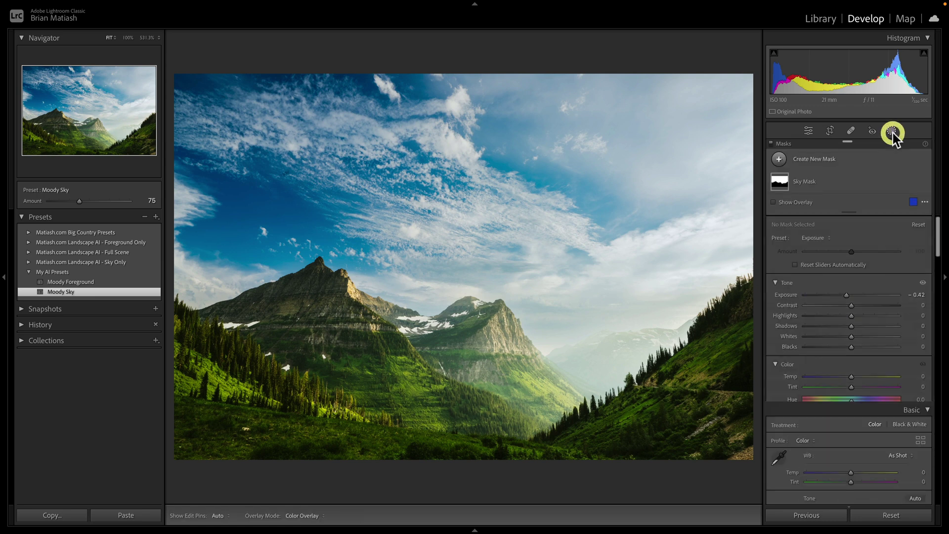
click(813, 182)
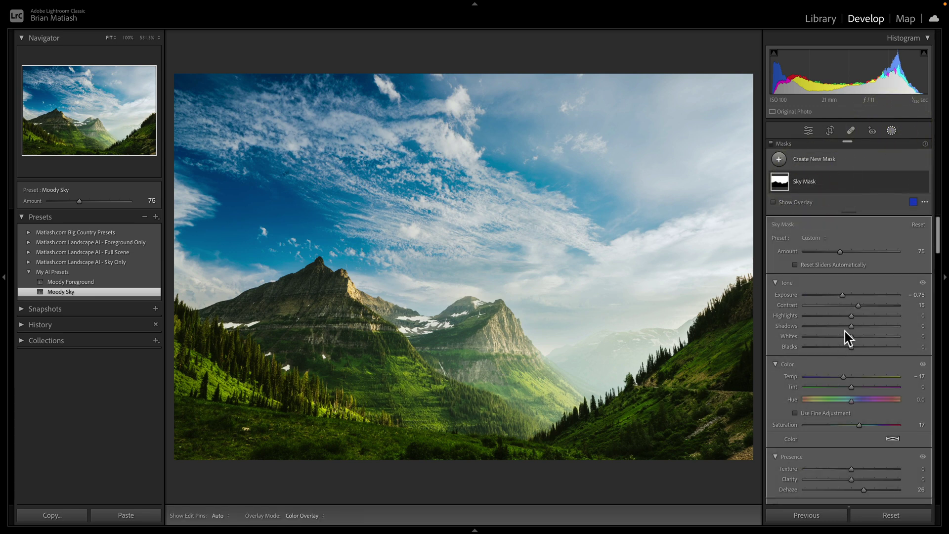
click(837, 181)
click(837, 181)
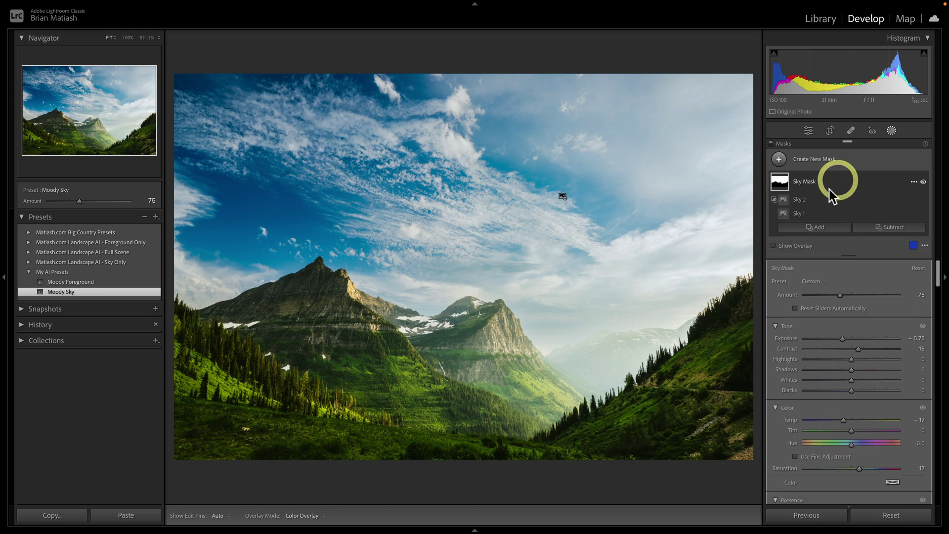
click(820, 213)
click(818, 182)
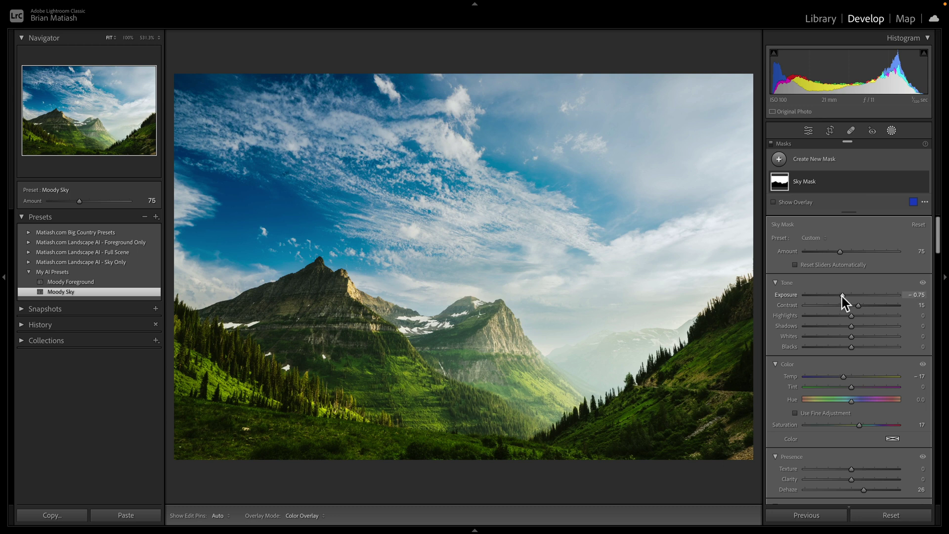
drag(842, 296, 846, 314)
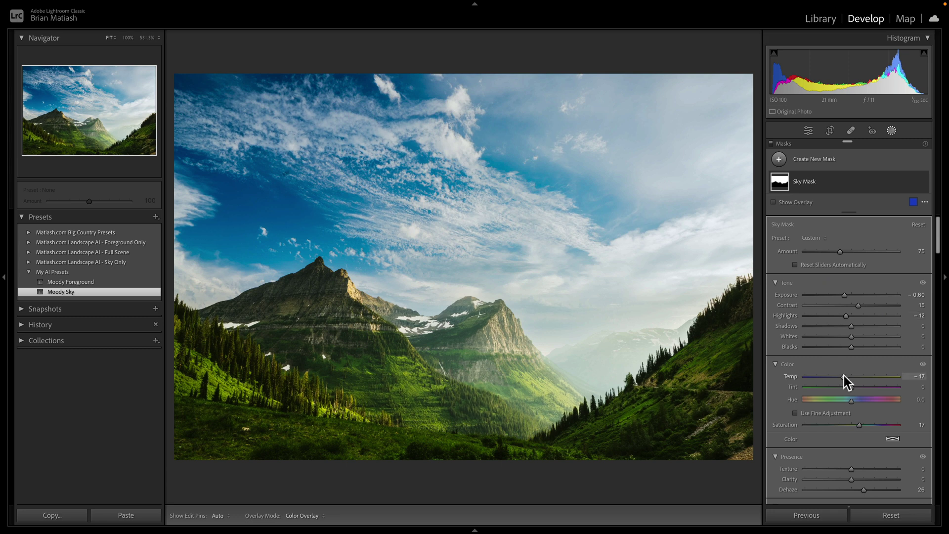
drag(843, 375, 849, 376)
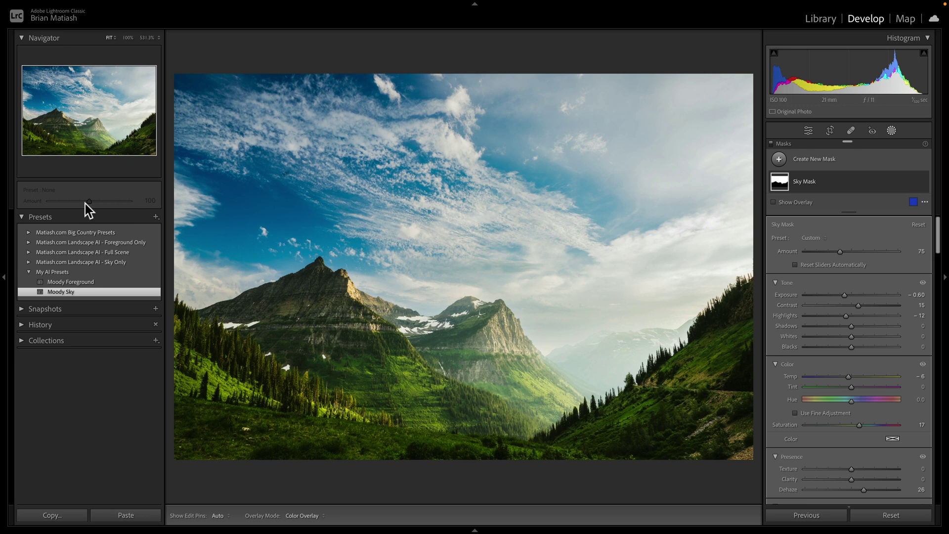
- After checking the Sky Mask components, add the Moody Foreground AI preset at Amount 90
click(95, 291)
click(848, 184)
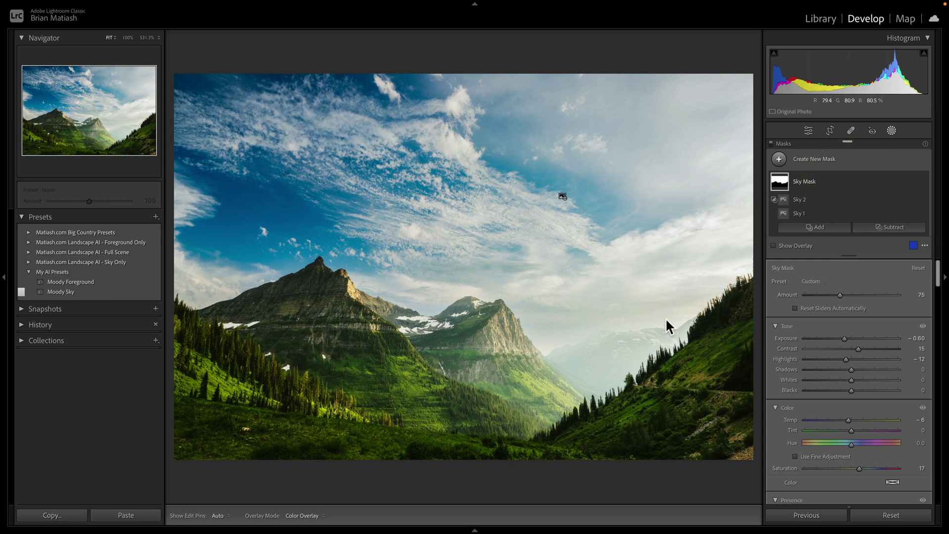
click(855, 184)
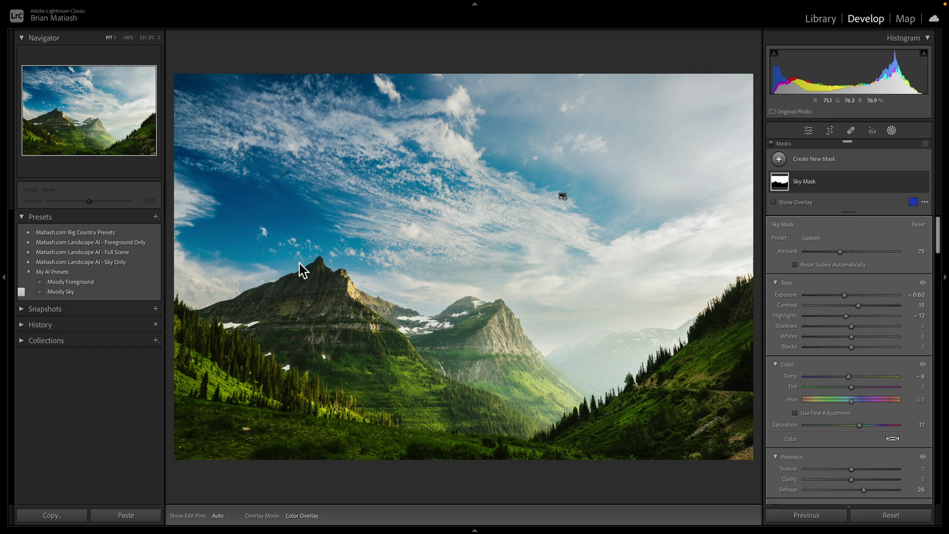
click(155, 280)
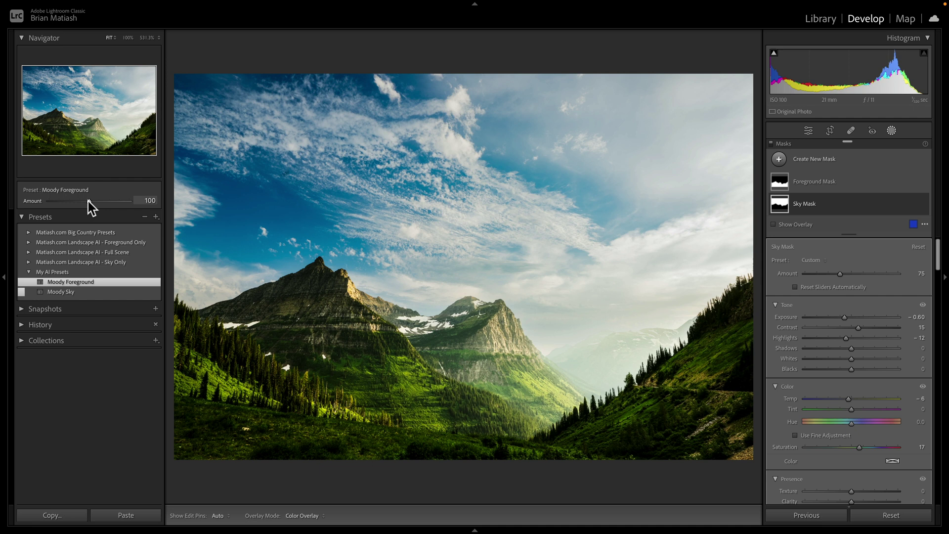
mouse_move(88, 200)
mouse_down()
mouse_move(44, 200)
mouse_move(86, 203)
mouse_up()
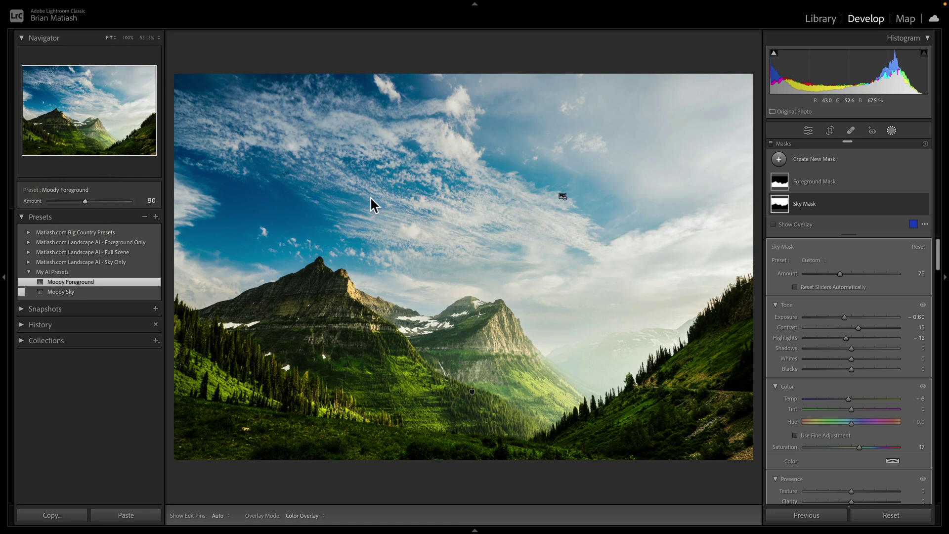